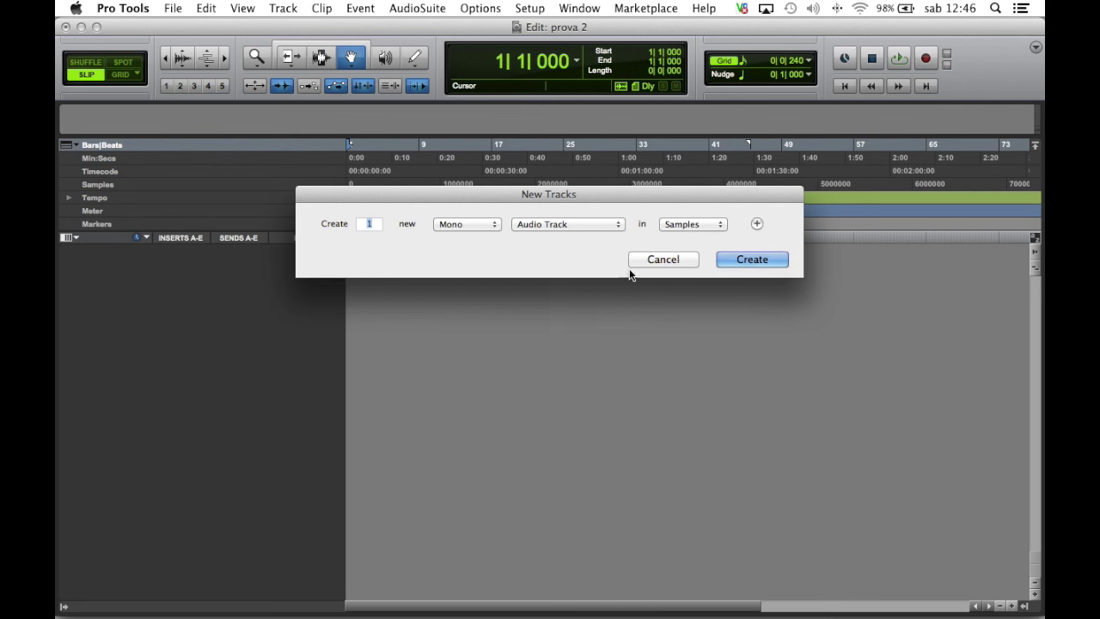
# Create one mono audio track in Samples and increase its height in the Edit window
pyautogui.click(742, 259)
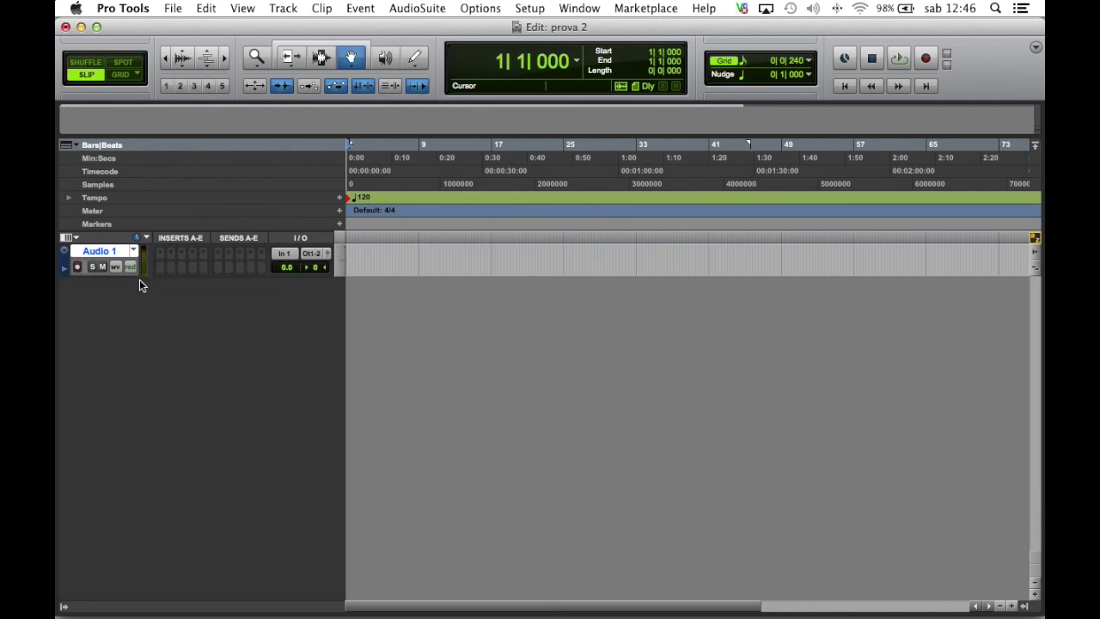
pyautogui.moveTo(112, 277); pyautogui.dragTo(111, 346)
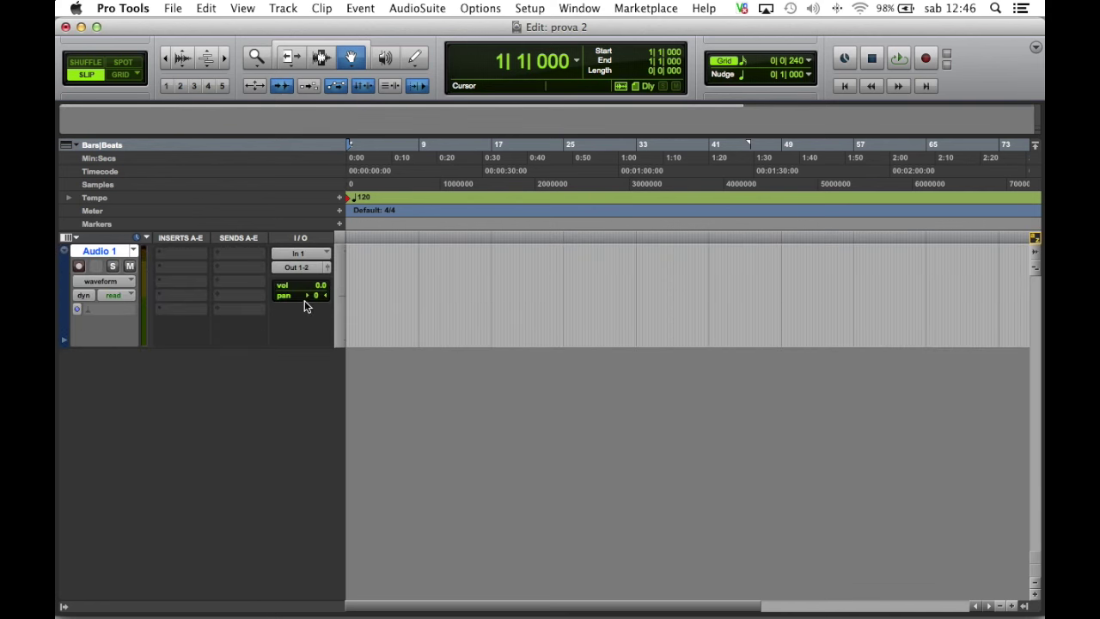
# Set the Audio 1 track's input to In 3 (Mono) and review its available output paths
pyautogui.click(318, 258)
pyautogui.moveTo(329, 261)
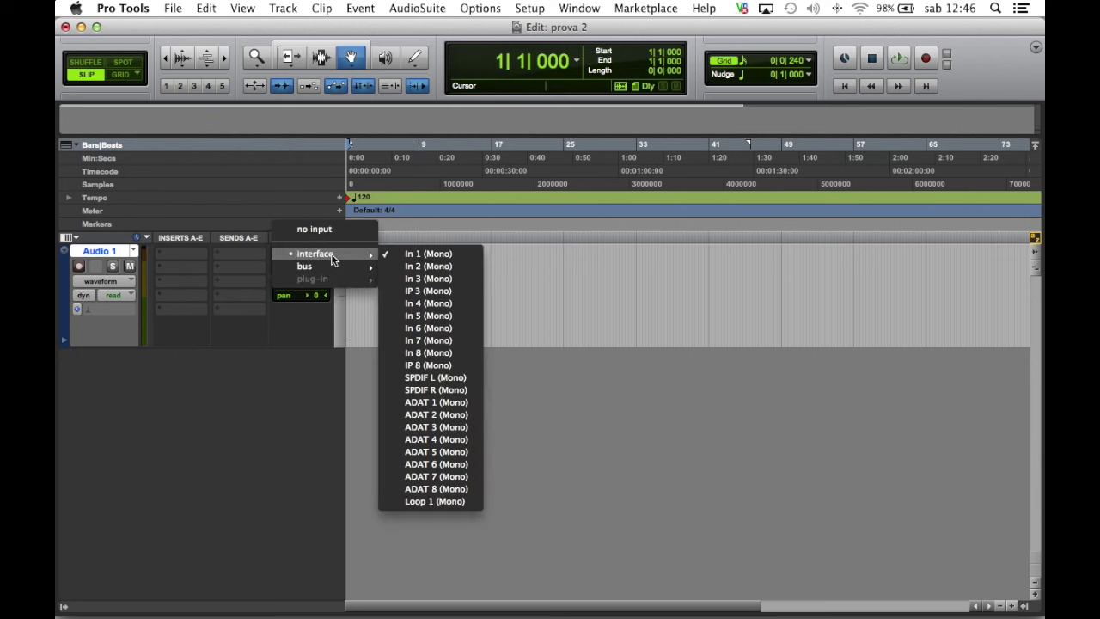
pyautogui.click(398, 278)
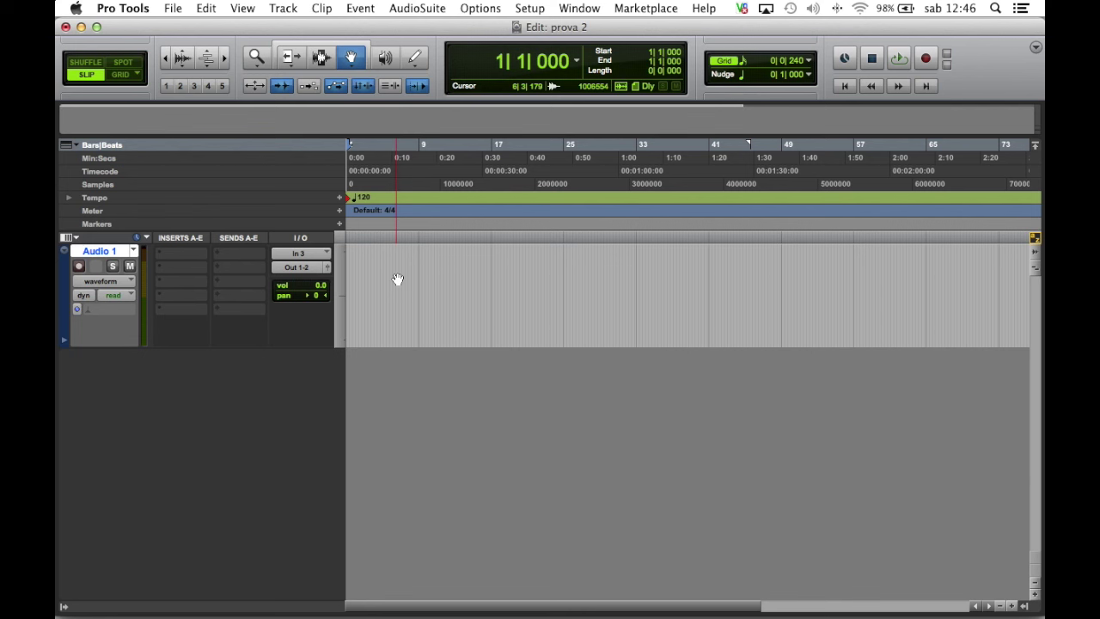
pyautogui.click(299, 273)
pyautogui.moveTo(348, 273)
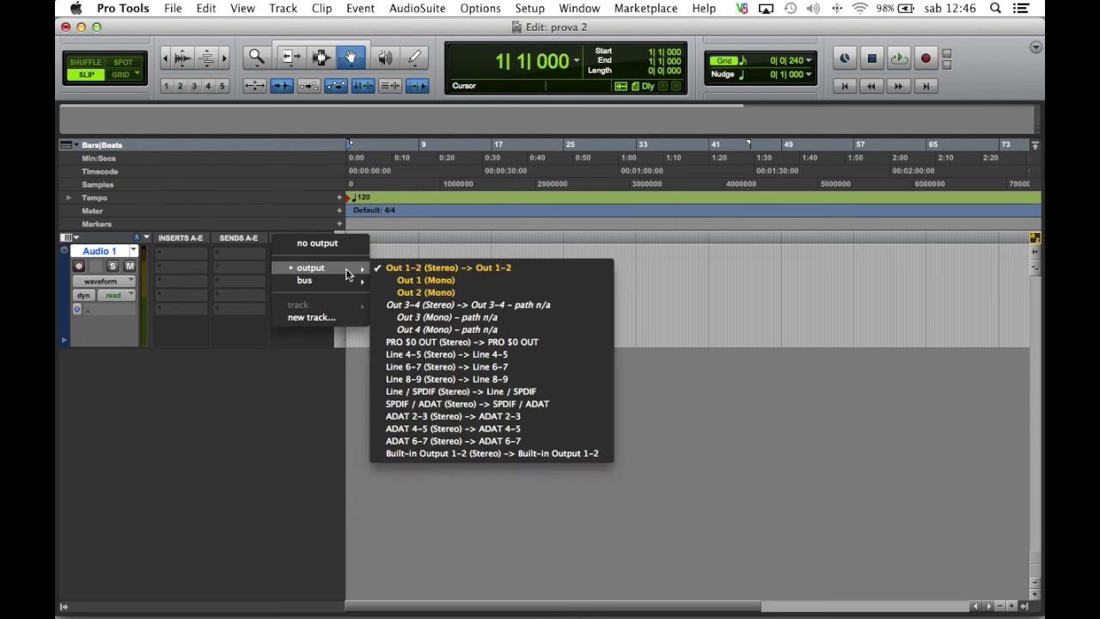
pyautogui.click(281, 380)
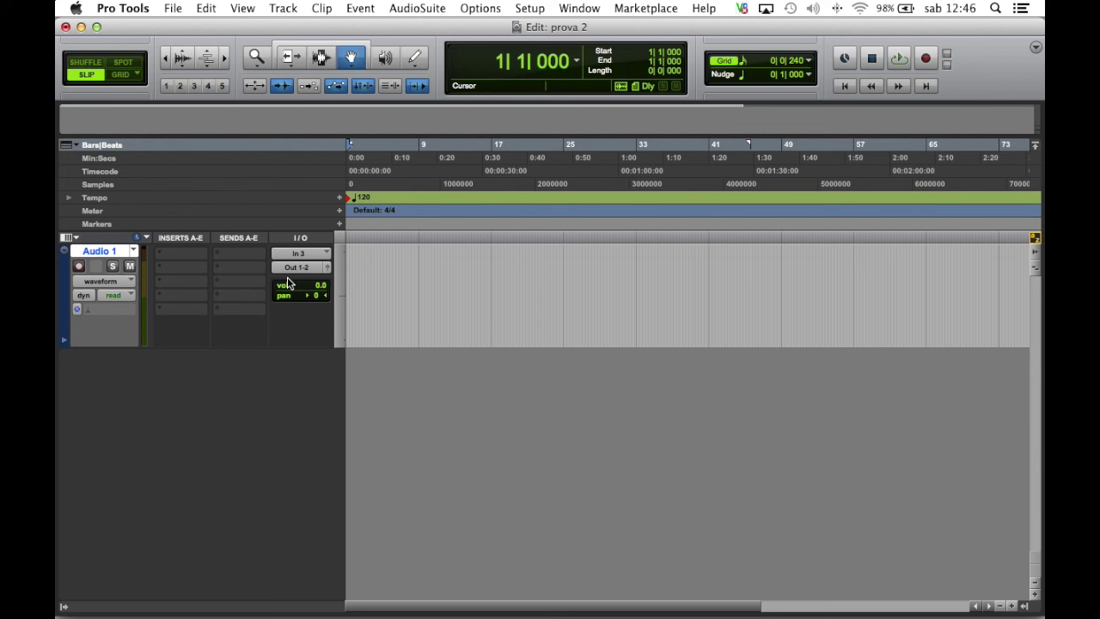
# Arm the Audio 1 track and record a take of about 10 seconds from the session start
pyautogui.click(79, 268)
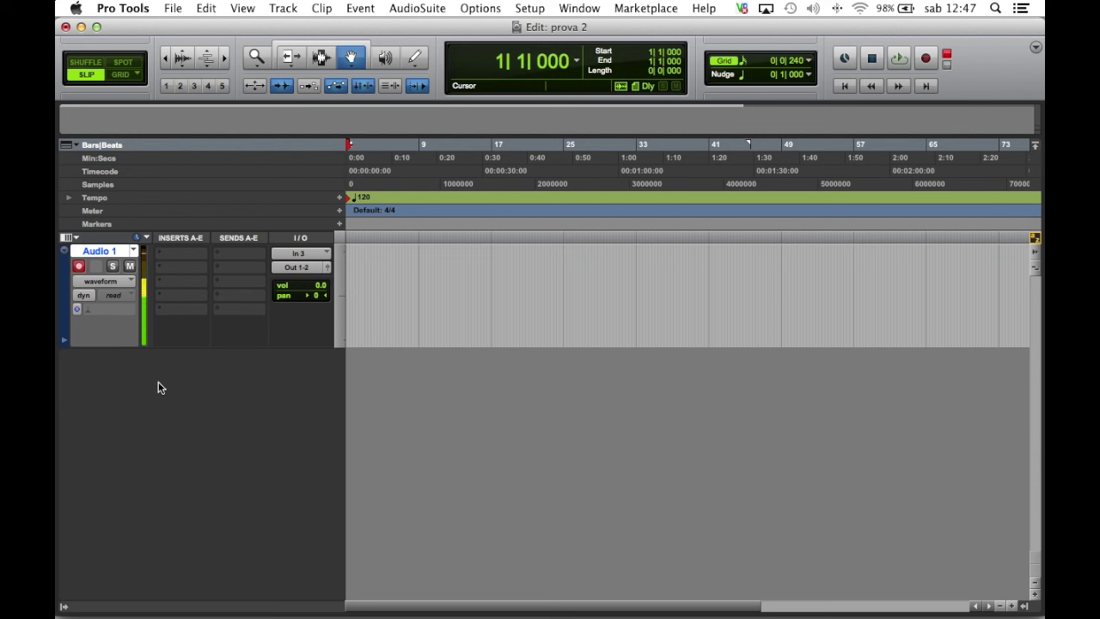
pyautogui.click(925, 58)
pyautogui.click(898, 60)
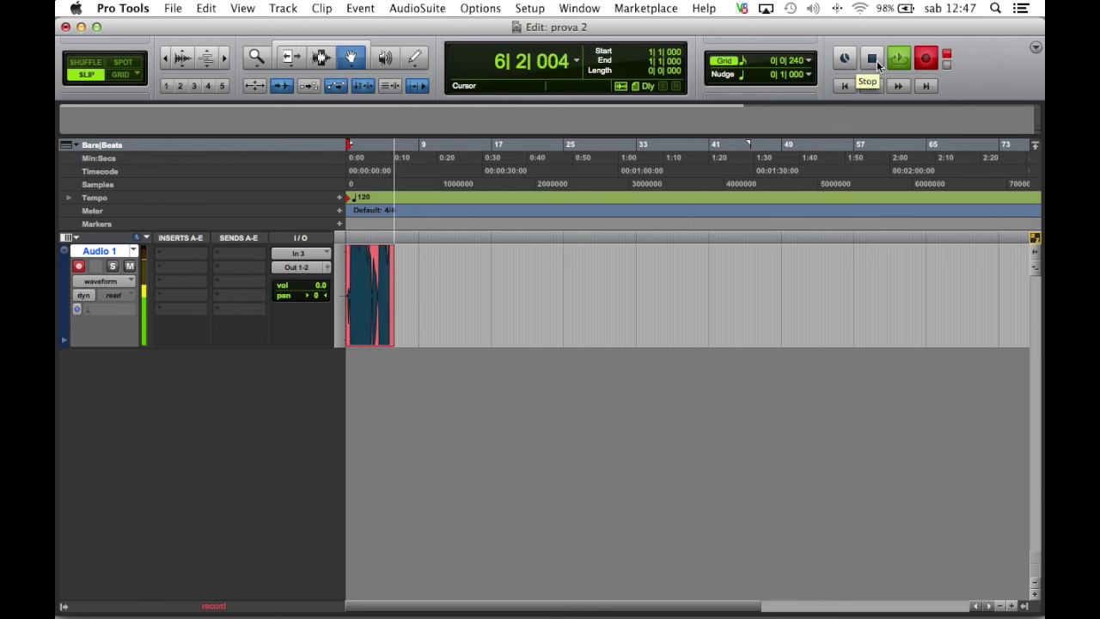
pyautogui.click(876, 60)
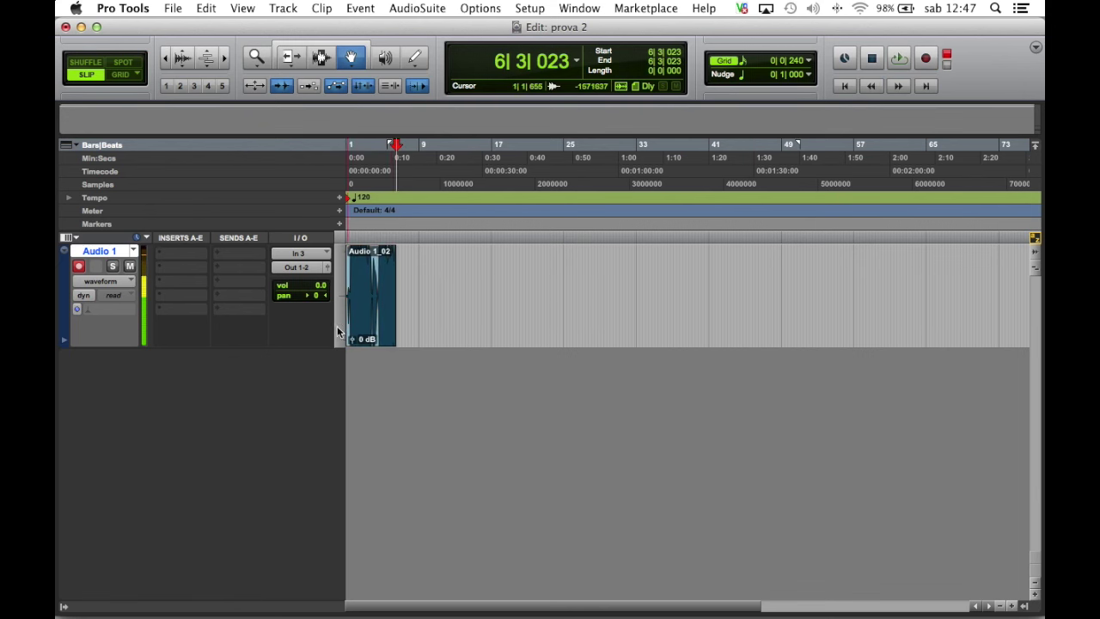
# Play back the recorded clip on Audio 1 from near its start, then stop playback
pyautogui.press('t')
pyautogui.press('t')
pyautogui.press('t')
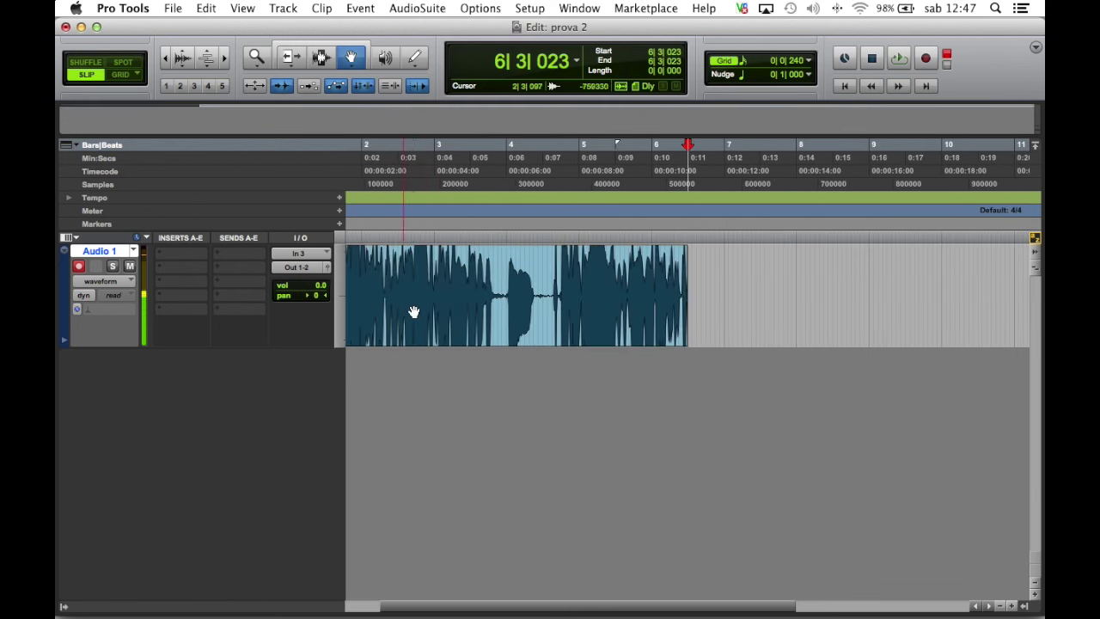
pyautogui.moveTo(634, 612); pyautogui.dragTo(475, 563)
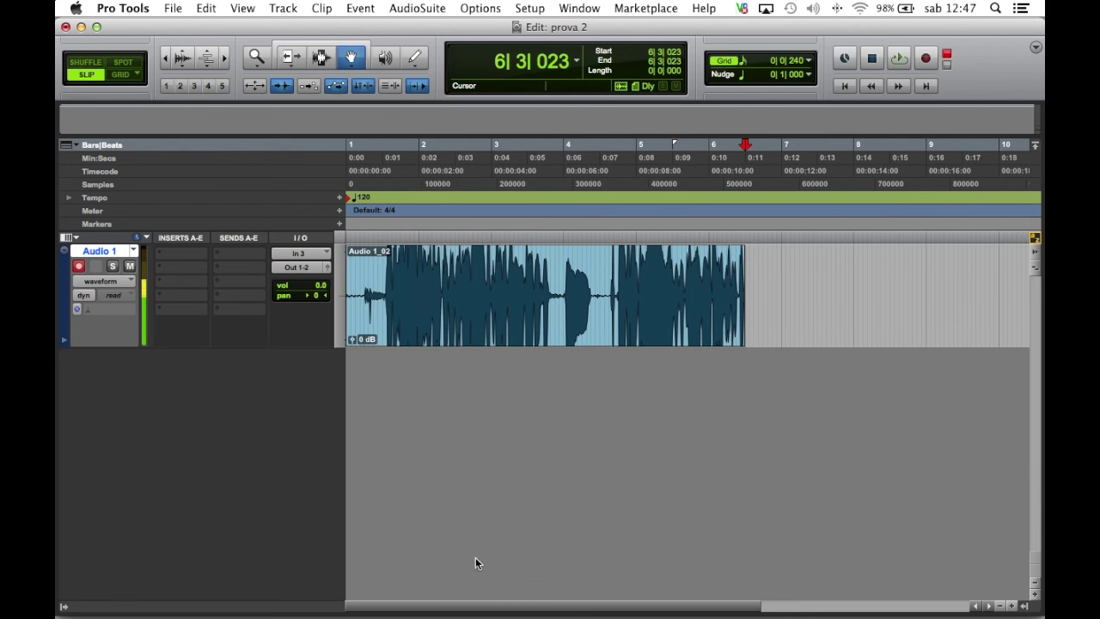
pyautogui.click(364, 226)
pyautogui.press('space')
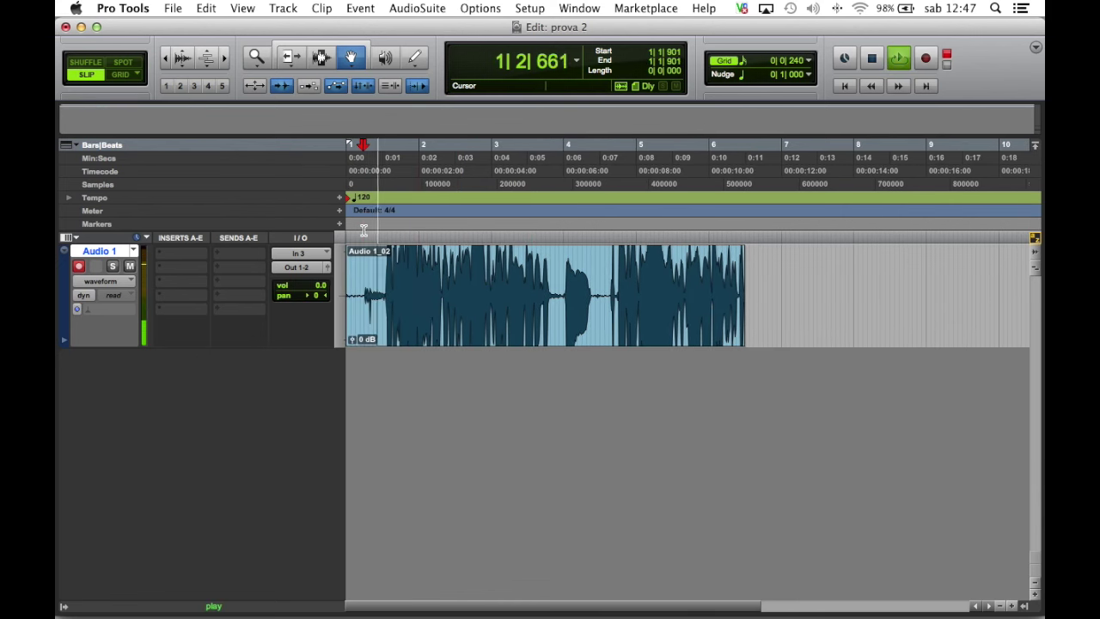
pyautogui.press('space')
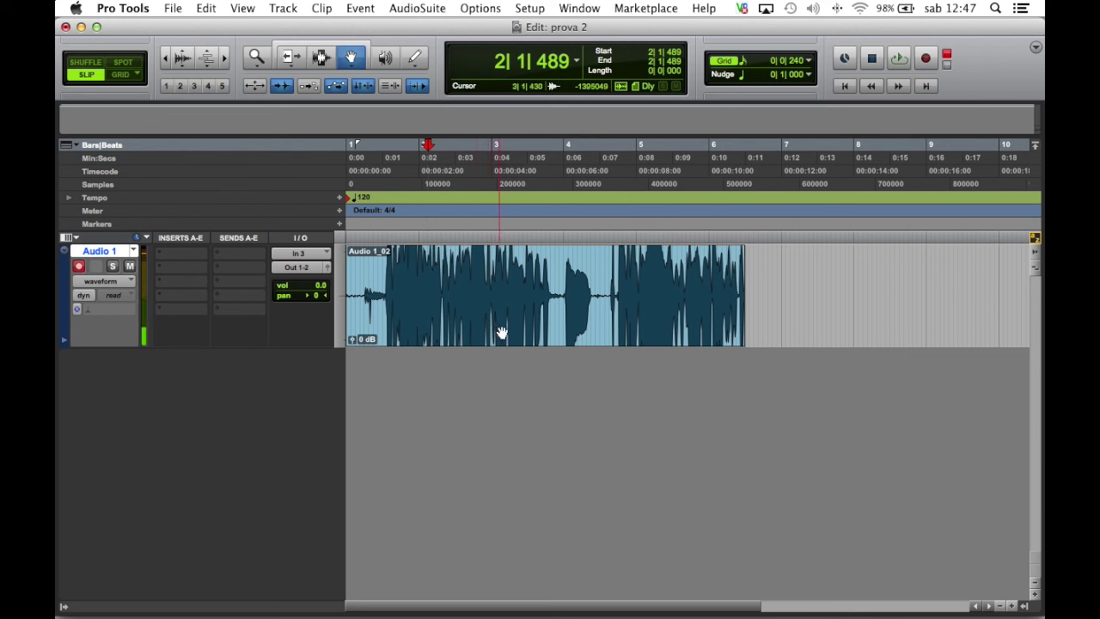
# Delete the Audio 1 track together with its recorded clip
pyautogui.rightClick(118, 251)
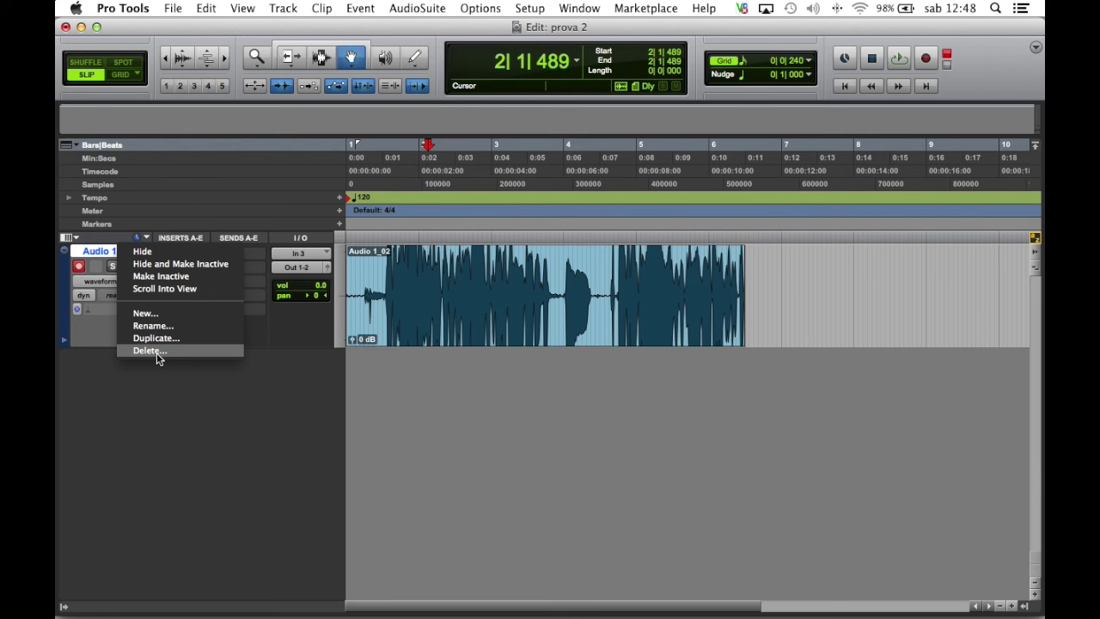
pyautogui.click(217, 385)
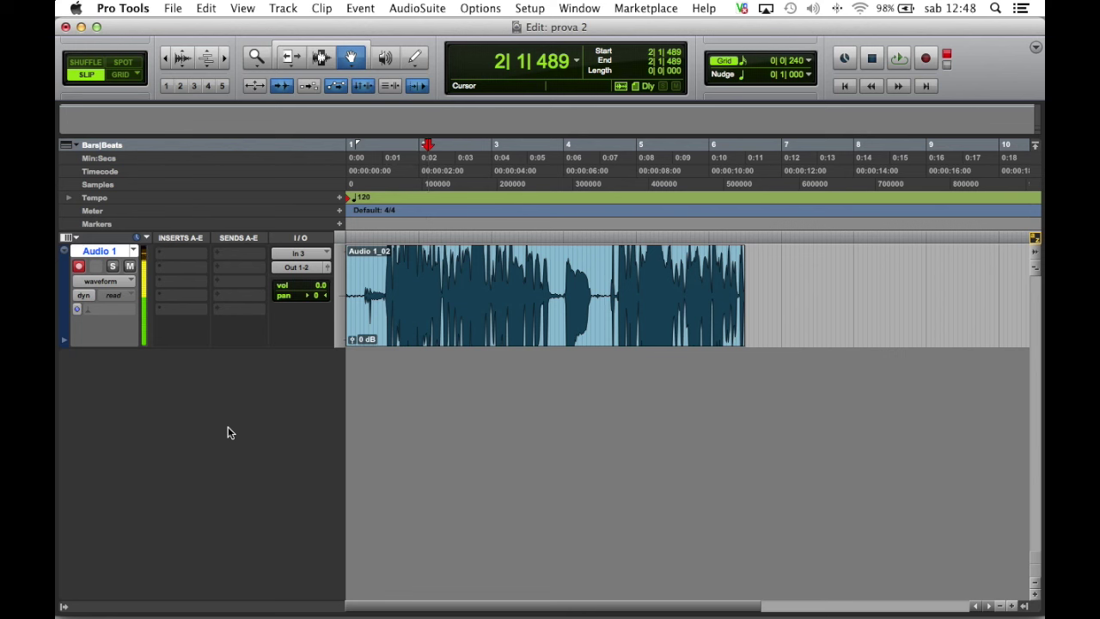
pyautogui.rightClick(115, 250)
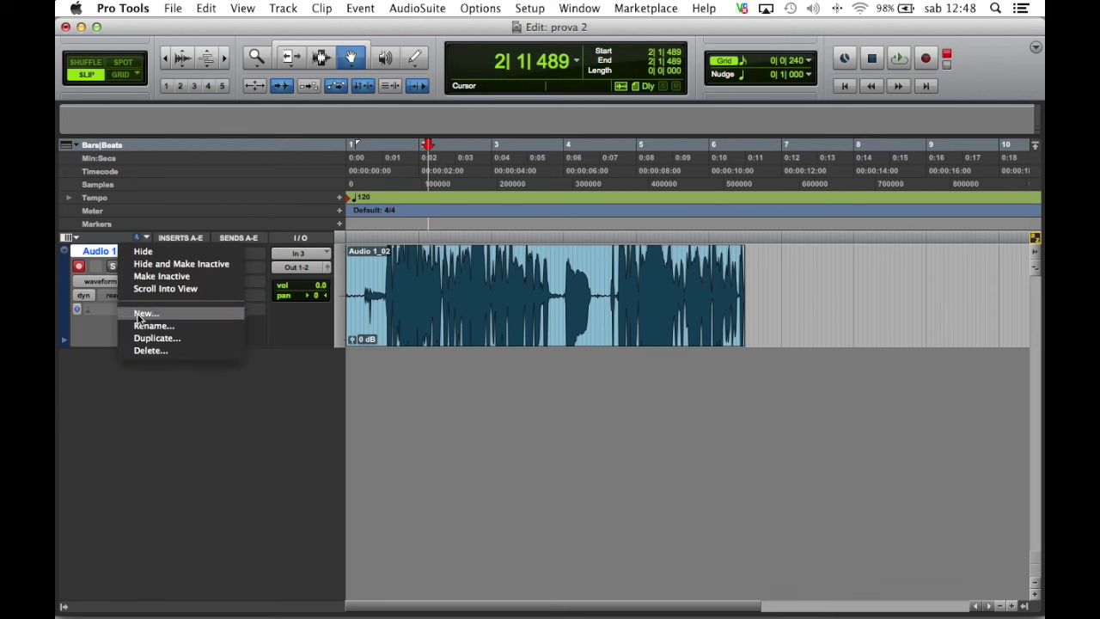
pyautogui.click(162, 351)
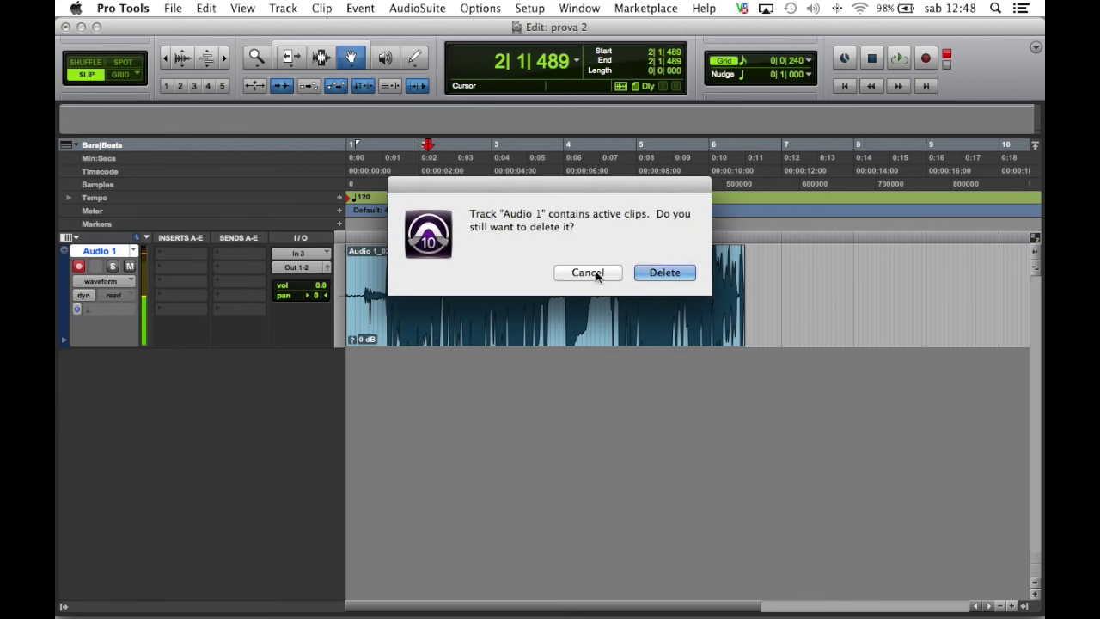
pyautogui.click(658, 273)
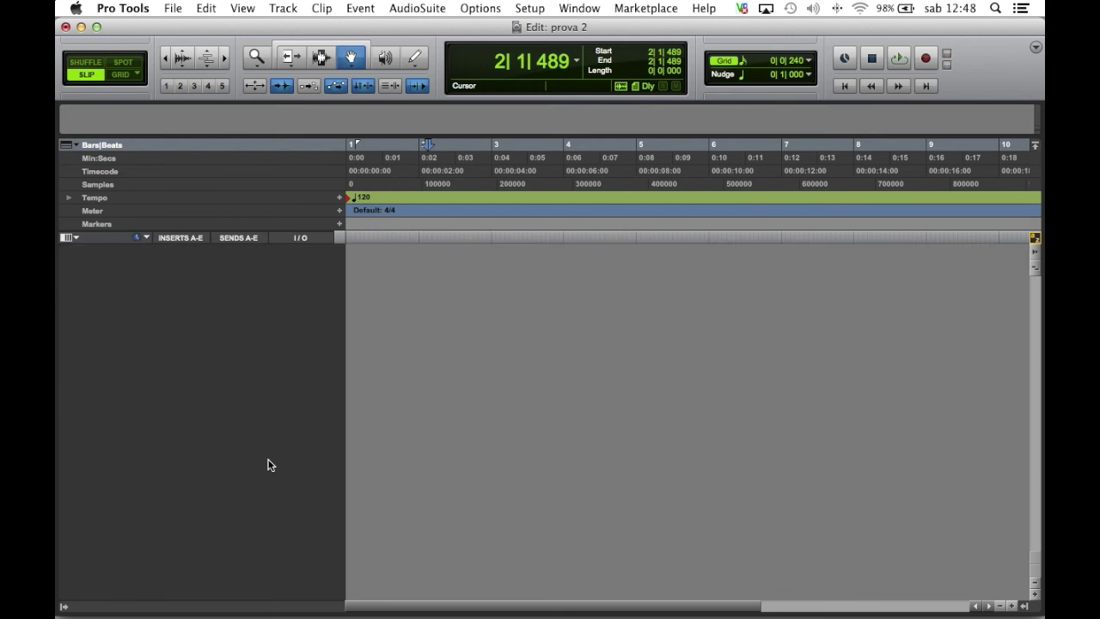
# Create one mono instrument track in Samples and increase its height
pyautogui.press('super+shift+n')
pyautogui.click(582, 225)
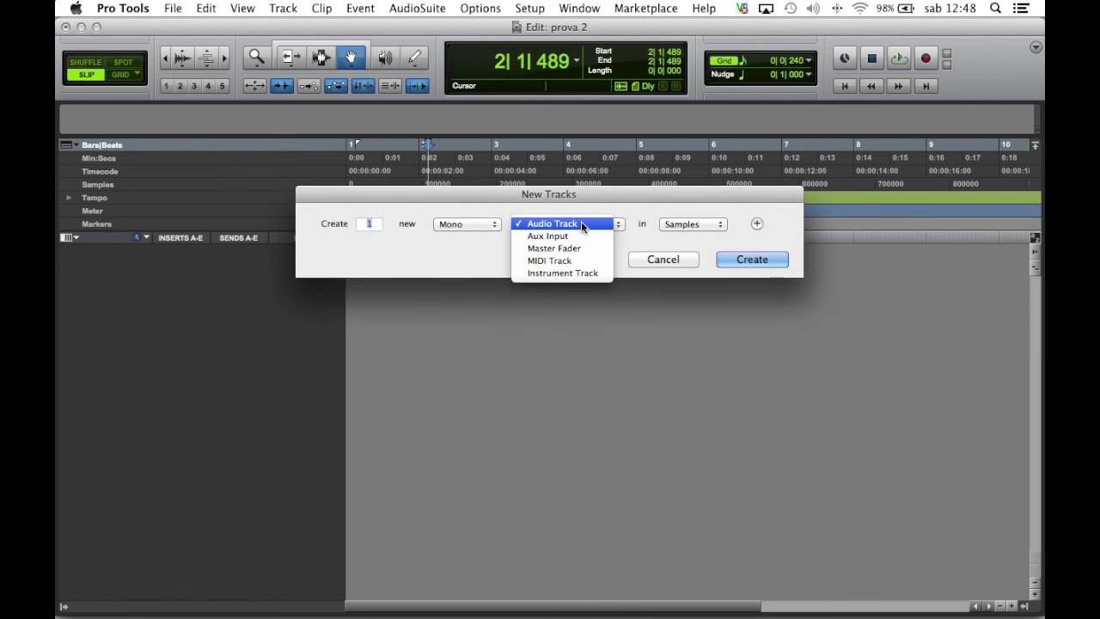
pyautogui.click(578, 272)
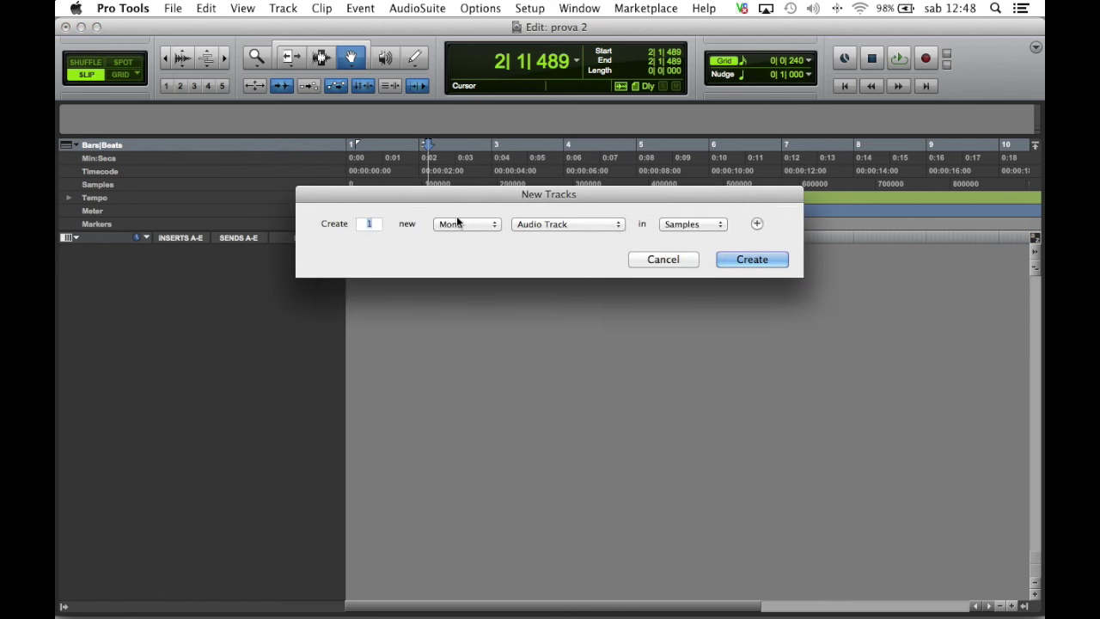
pyautogui.click(736, 258)
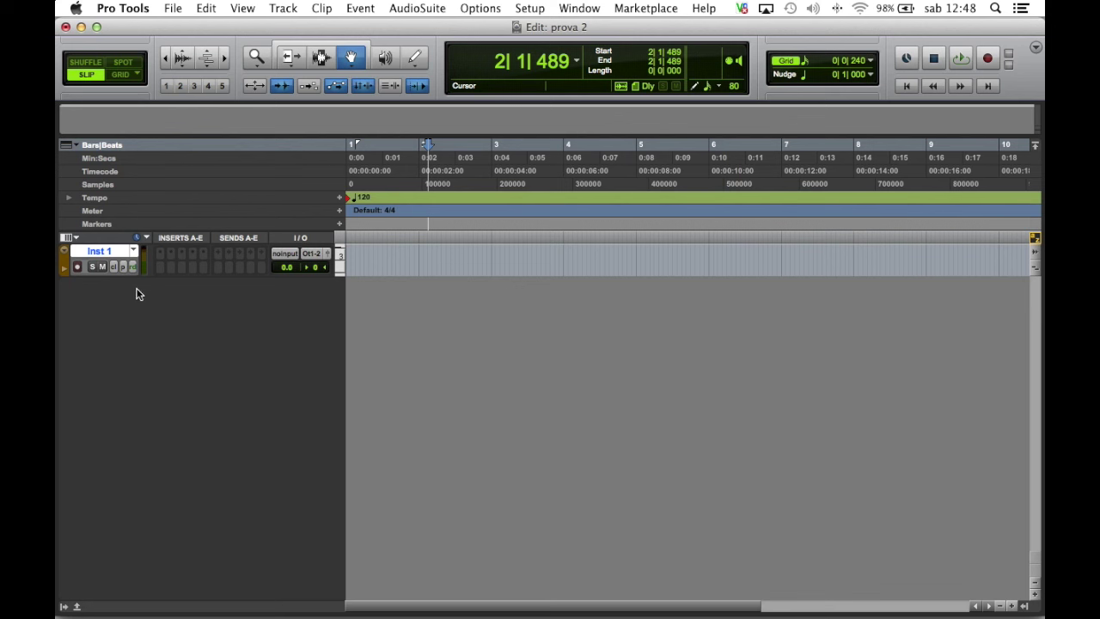
pyautogui.moveTo(113, 276); pyautogui.dragTo(113, 346)
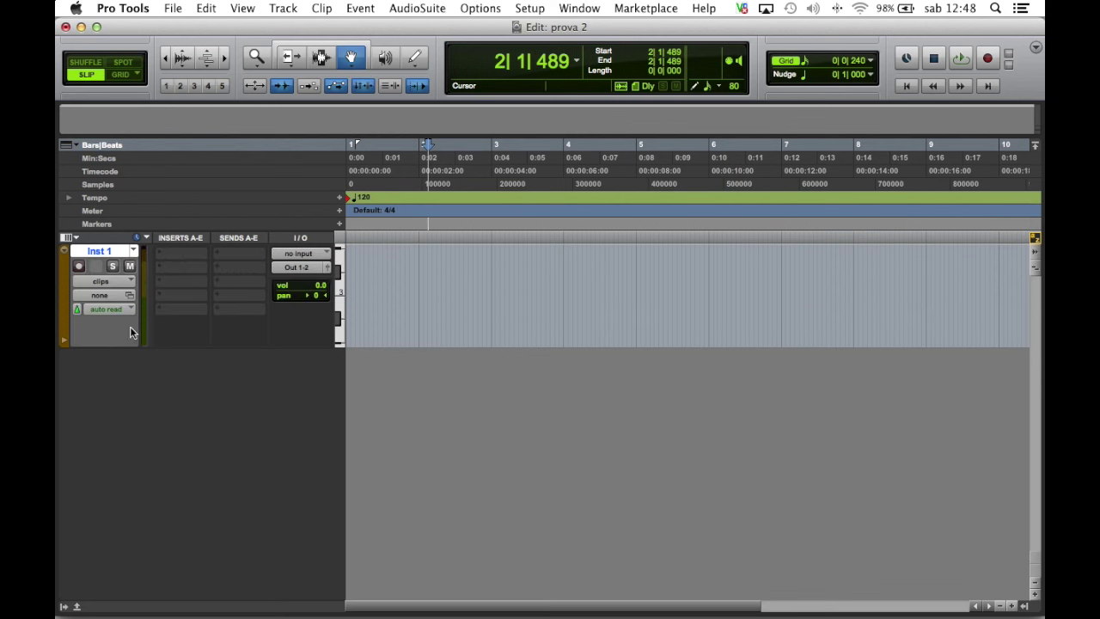
# Insert the Vacuum (mono) instrument plug-in in the first insert slot of the Inst 1 track
pyautogui.click(202, 255)
pyautogui.moveTo(214, 283)
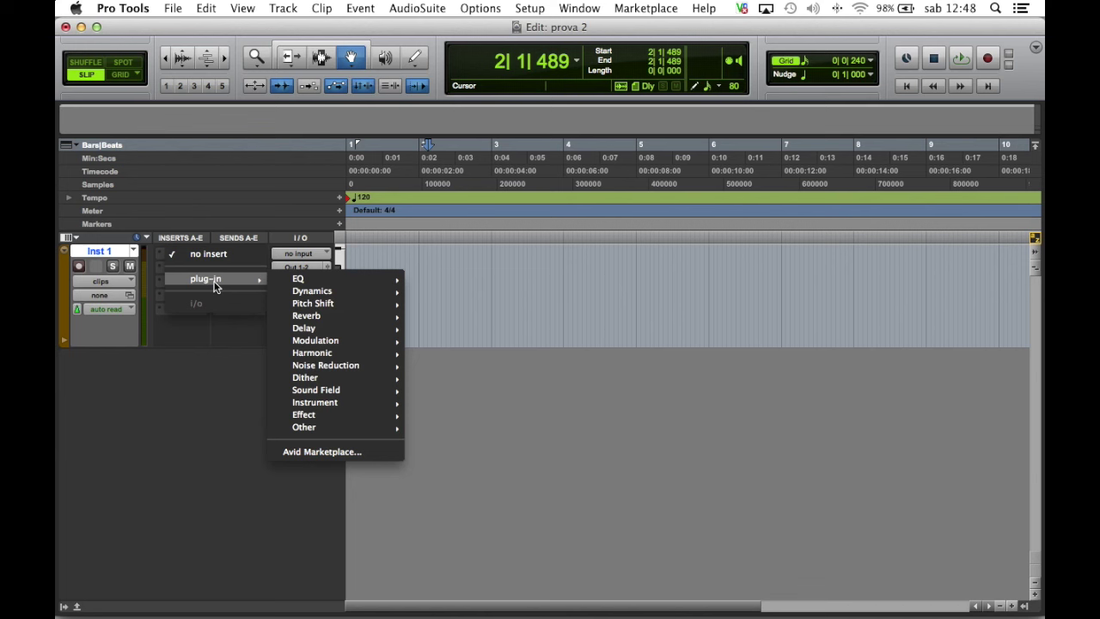
pyautogui.moveTo(332, 404)
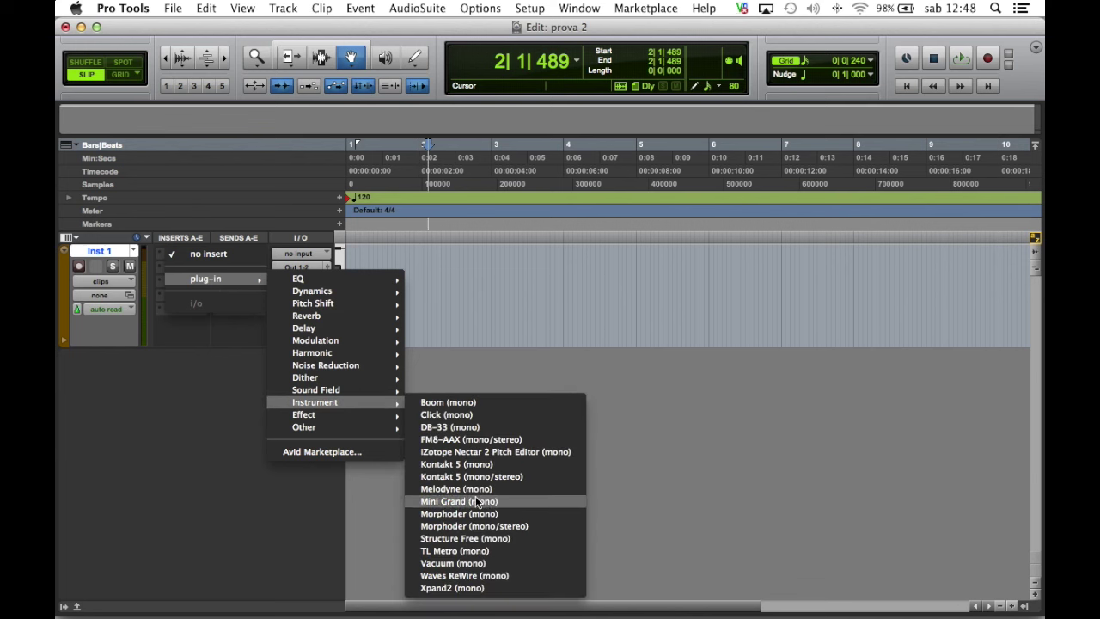
pyautogui.click(501, 567)
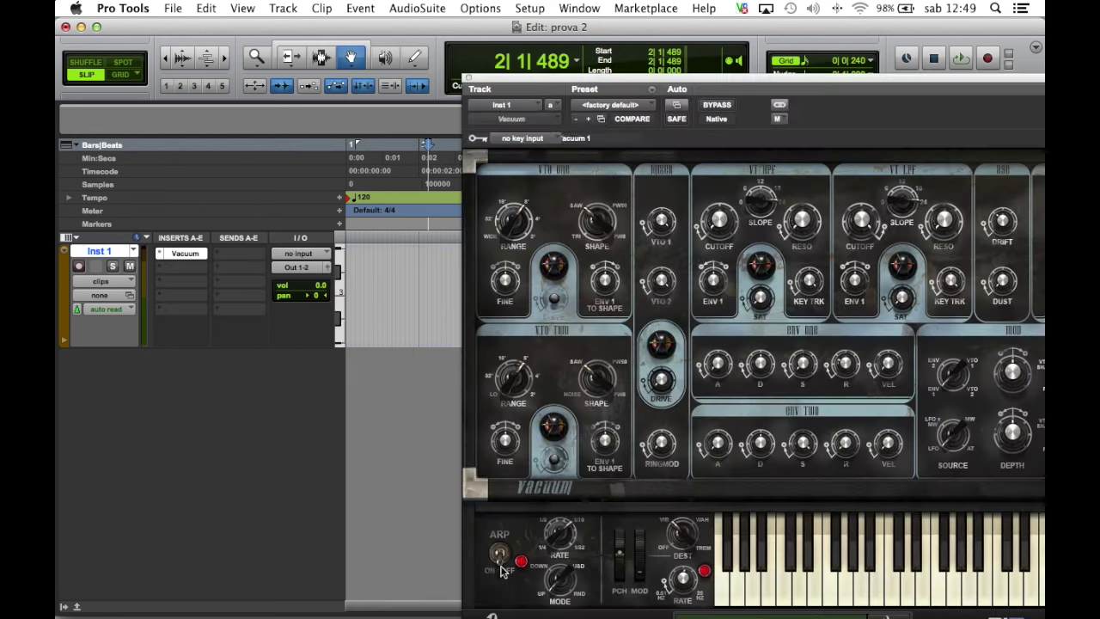
# Audition two notes on Vacuum's on-screen keyboard, repositioning the plug-in window around the track controls
pyautogui.moveTo(687, 81); pyautogui.dragTo(606, 33)
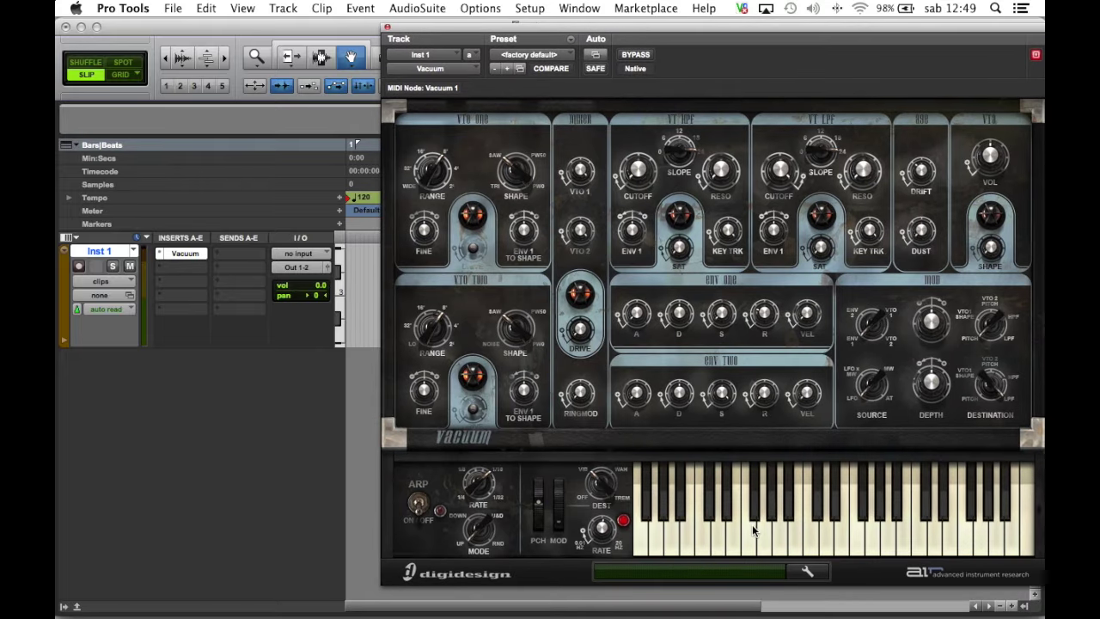
pyautogui.click(705, 546)
pyautogui.click(818, 550)
pyautogui.moveTo(416, 38); pyautogui.dragTo(480, 187)
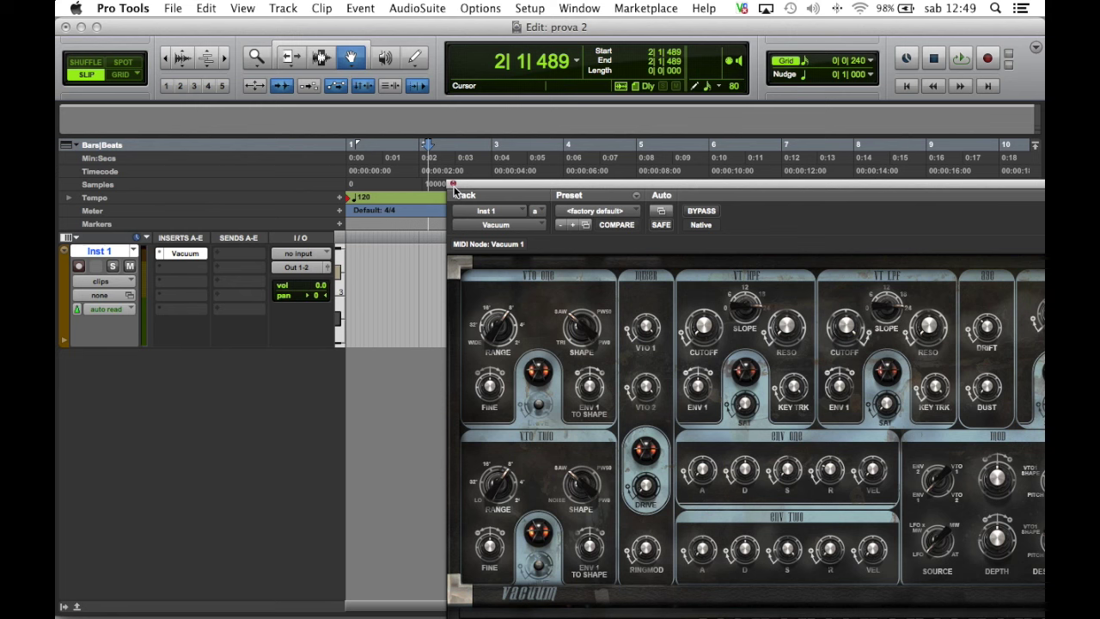
pyautogui.moveTo(453, 189); pyautogui.dragTo(488, 115)
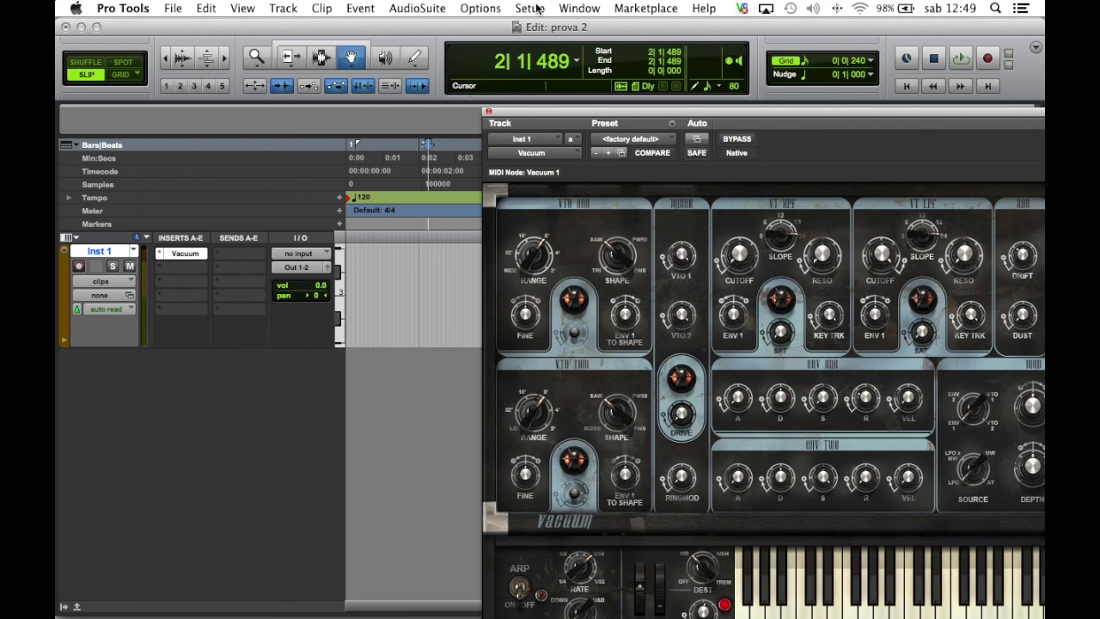
# Show the MIDI Editor for Inst 1 and move its window clear of the track controls
pyautogui.click(580, 9)
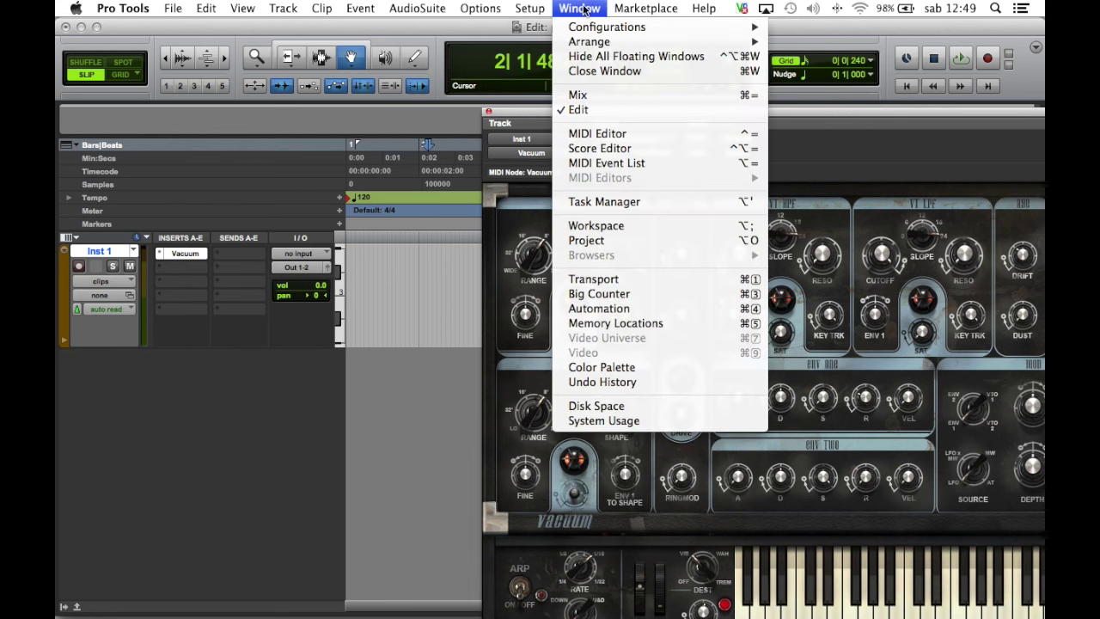
pyautogui.click(601, 133)
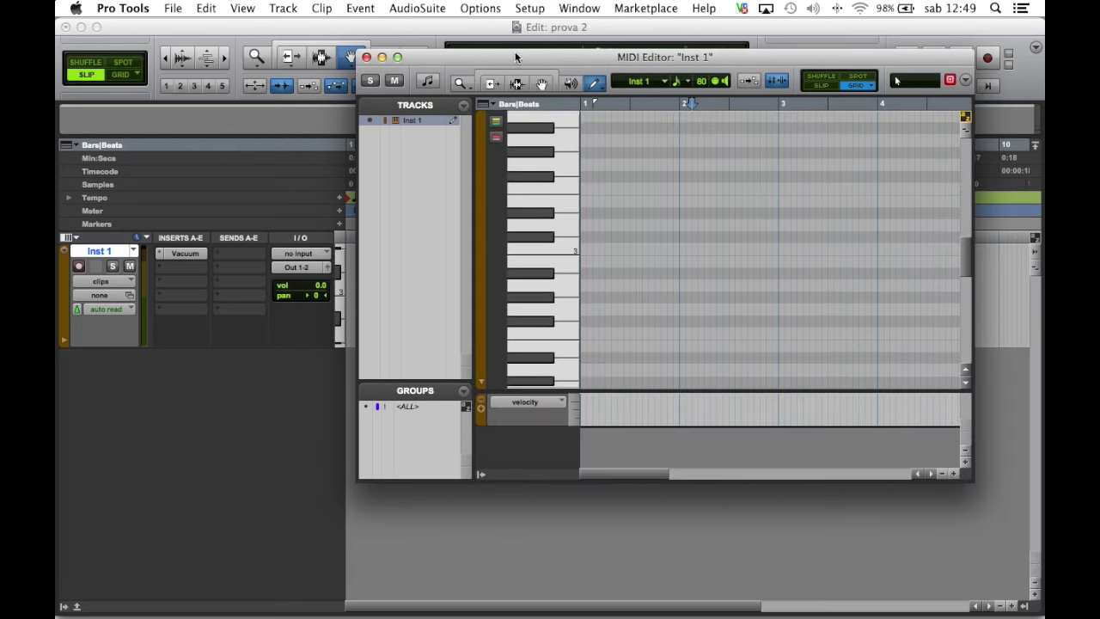
pyautogui.moveTo(515, 57); pyautogui.dragTo(528, 89)
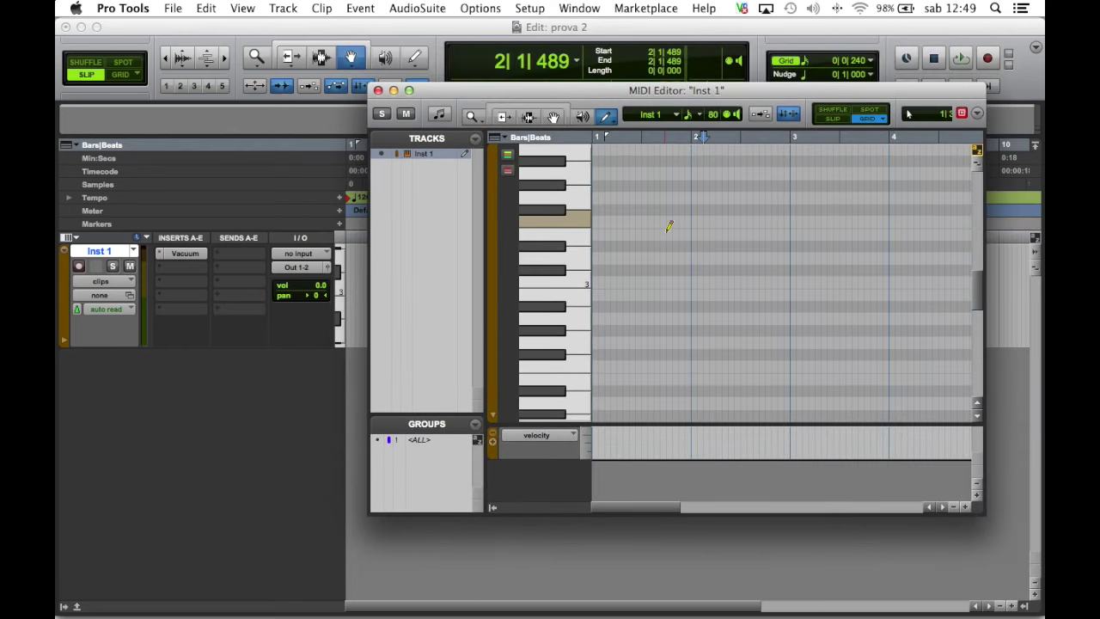
pyautogui.moveTo(615, 102); pyautogui.dragTo(663, 120)
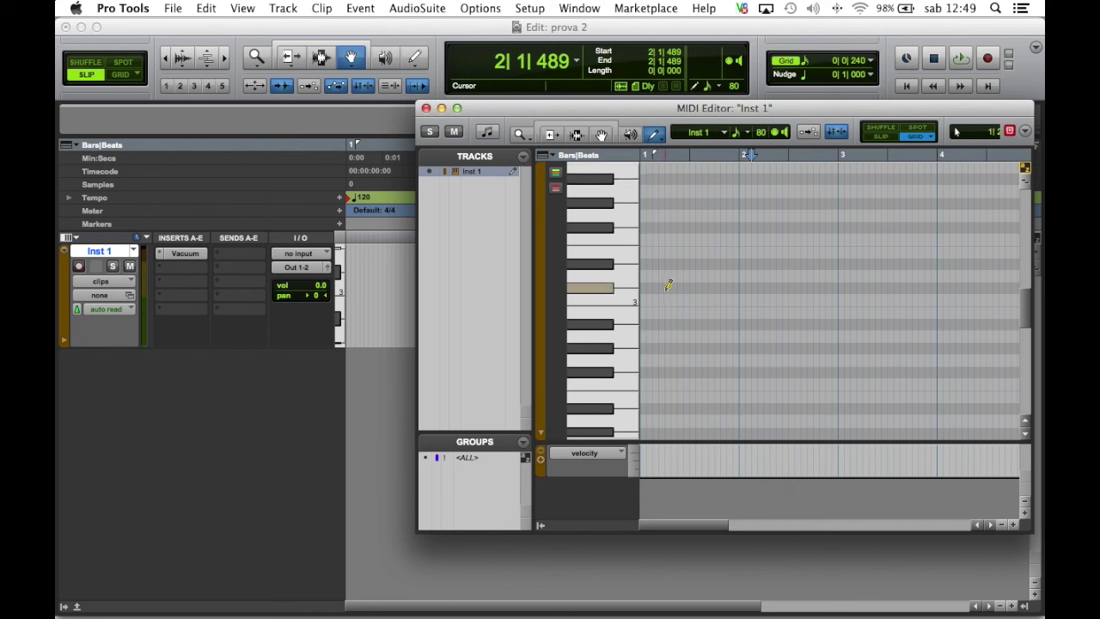
# Draw four rising notes, C#3, E3, F#3 and G#3, across bars 1 to 3 of the Inst 1 track
pyautogui.moveTo(657, 287); pyautogui.dragTo(719, 287)
pyautogui.moveTo(765, 251); pyautogui.dragTo(874, 228)
pyautogui.moveTo(902, 203); pyautogui.dragTo(929, 203)
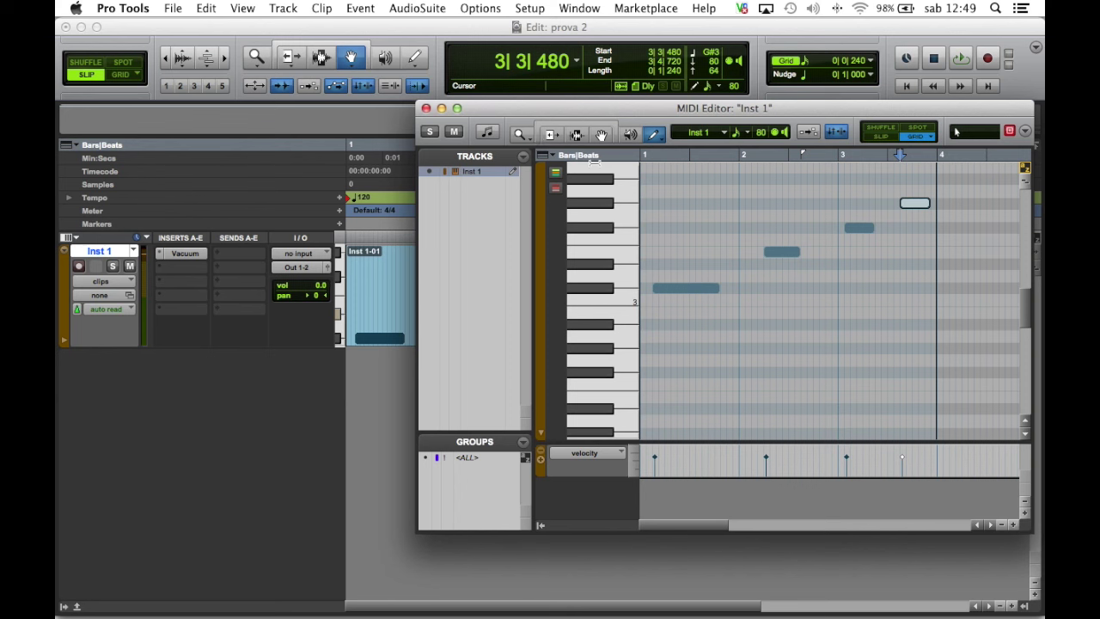
# Play back the notes drawn on Inst 1 from the start of bar 1 to the end of that bar
pyautogui.click(654, 159)
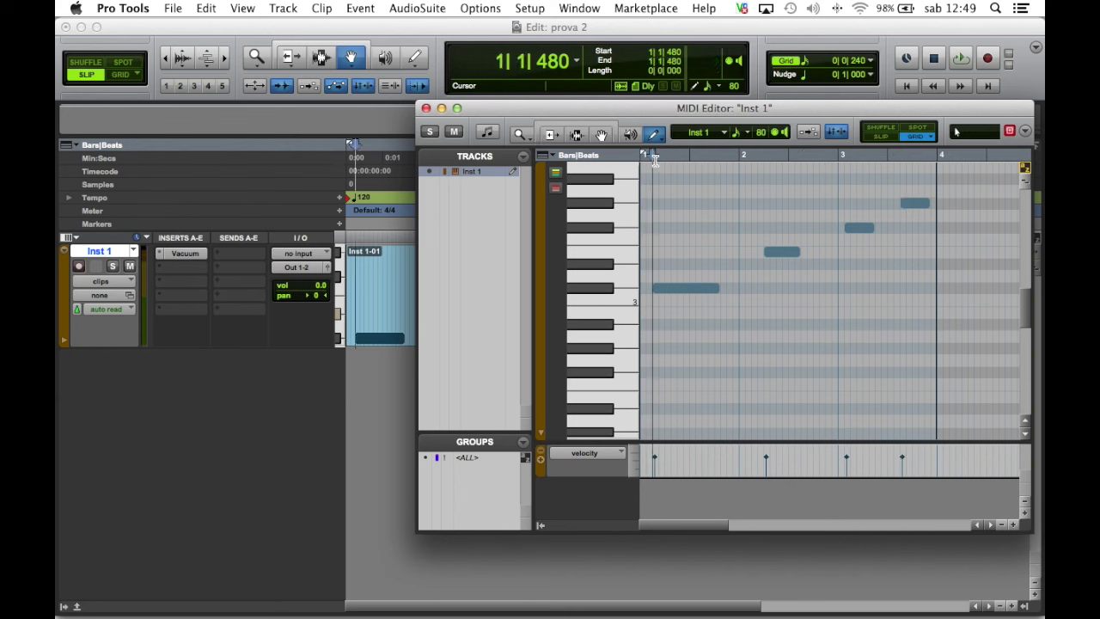
pyautogui.press('space')
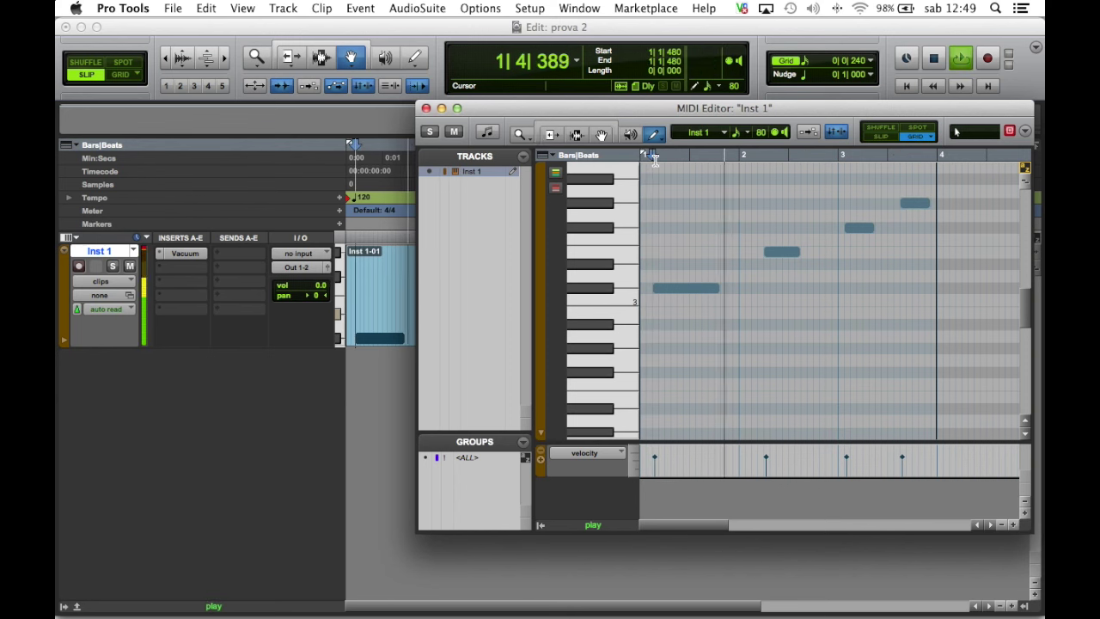
pyautogui.press('space')
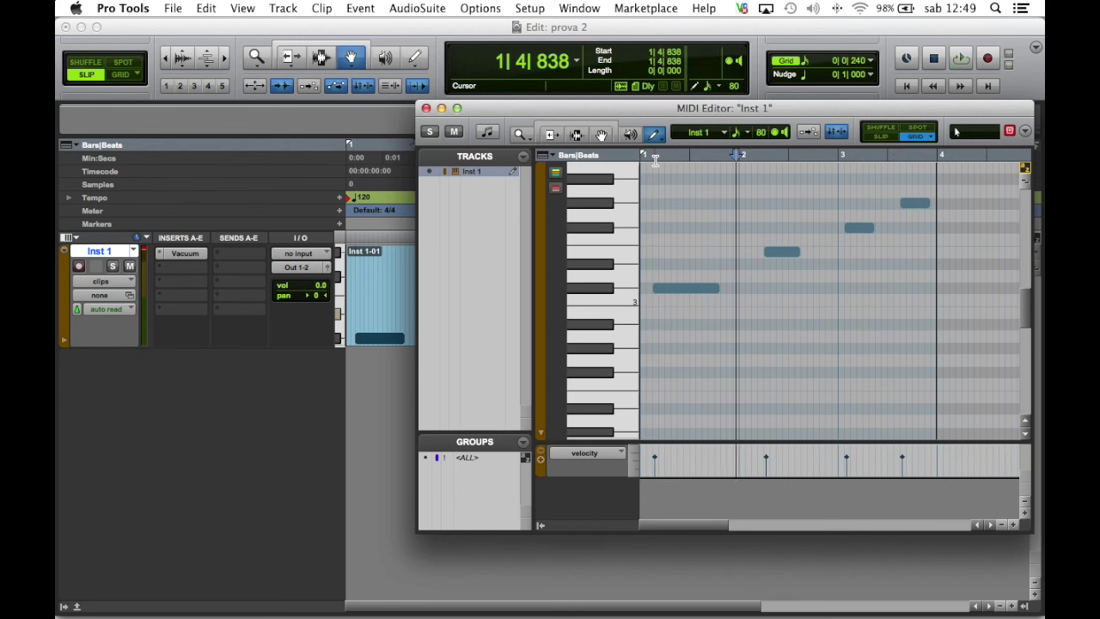
# Close the MIDI Editor and delete the Inst 1-01 clip from the Inst 1 track
pyautogui.click(425, 108)
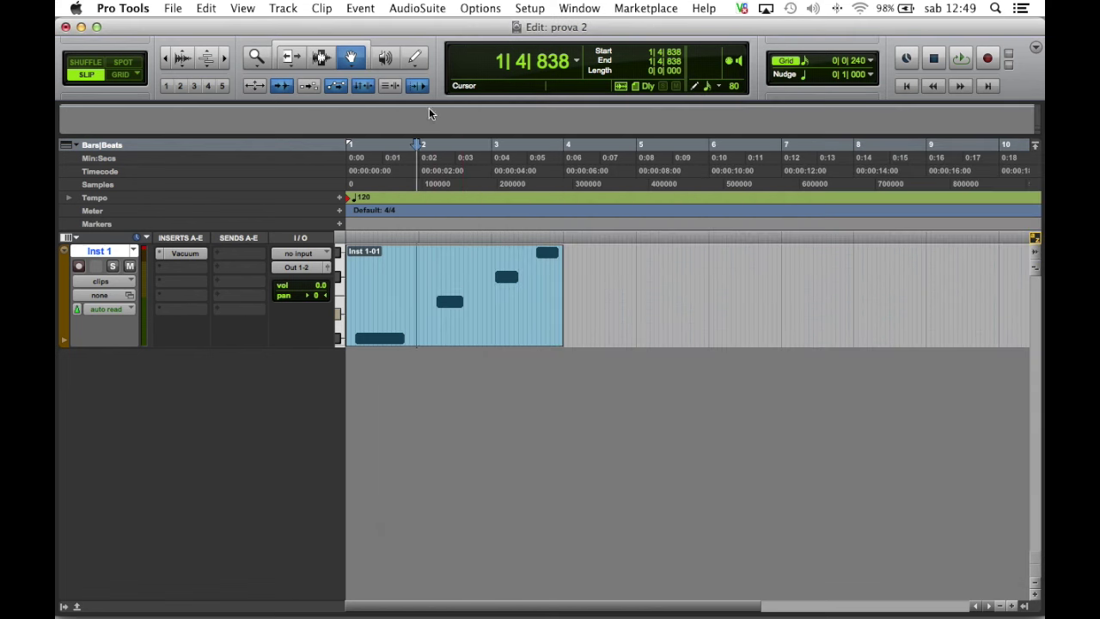
pyautogui.click(473, 302)
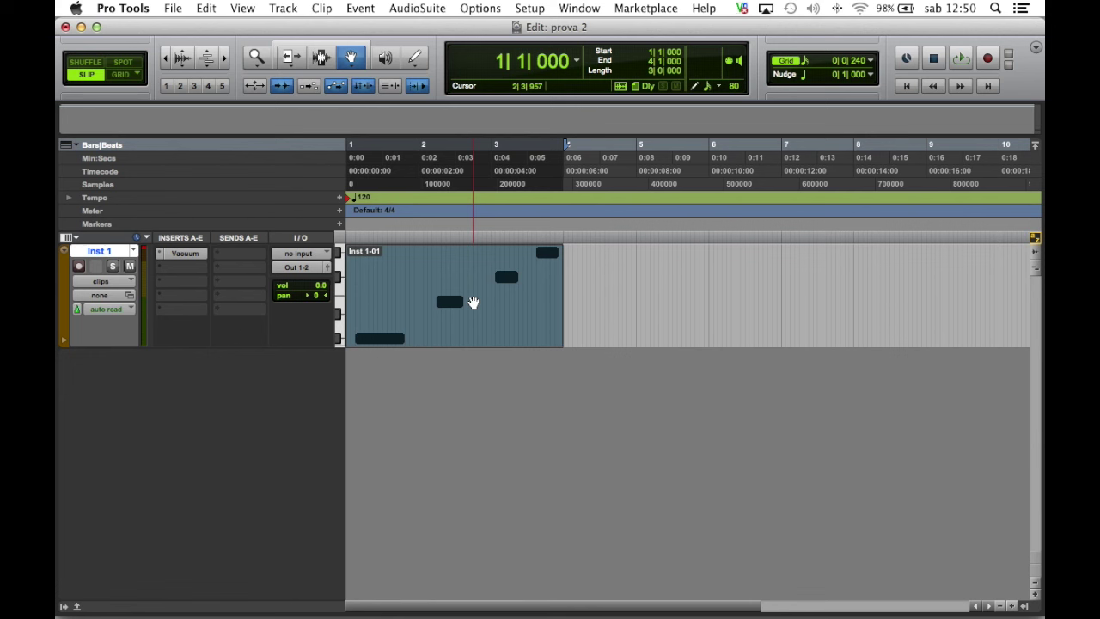
pyautogui.press('Delete')
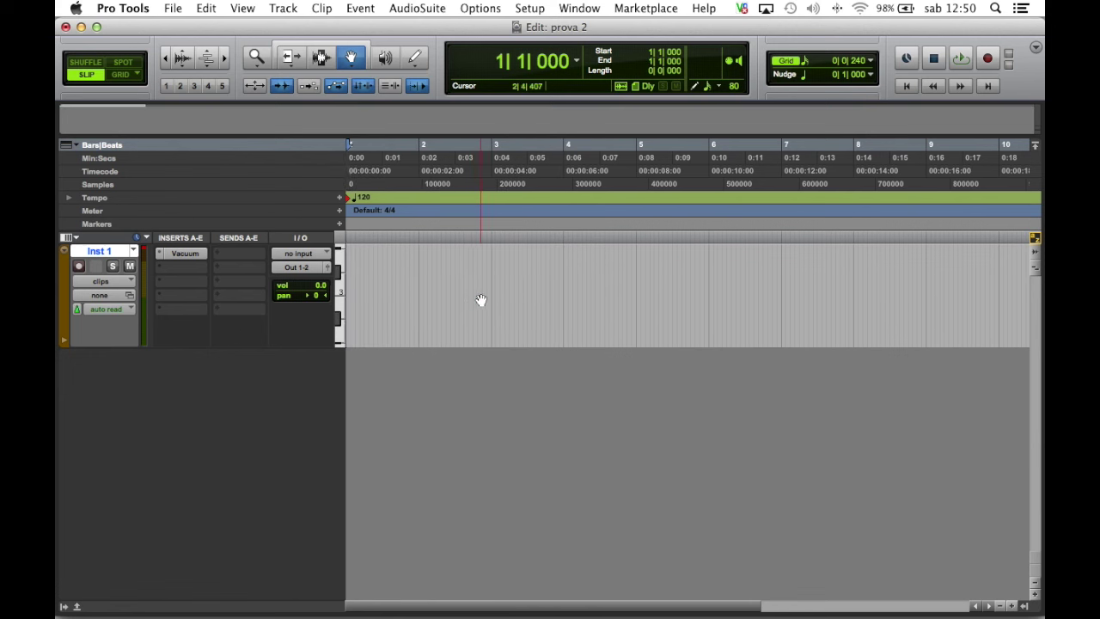
# Record-enable Inst 1 and record a short MIDI take from bar 1, briefly showing Vacuum's plug-in window
pyautogui.click(79, 267)
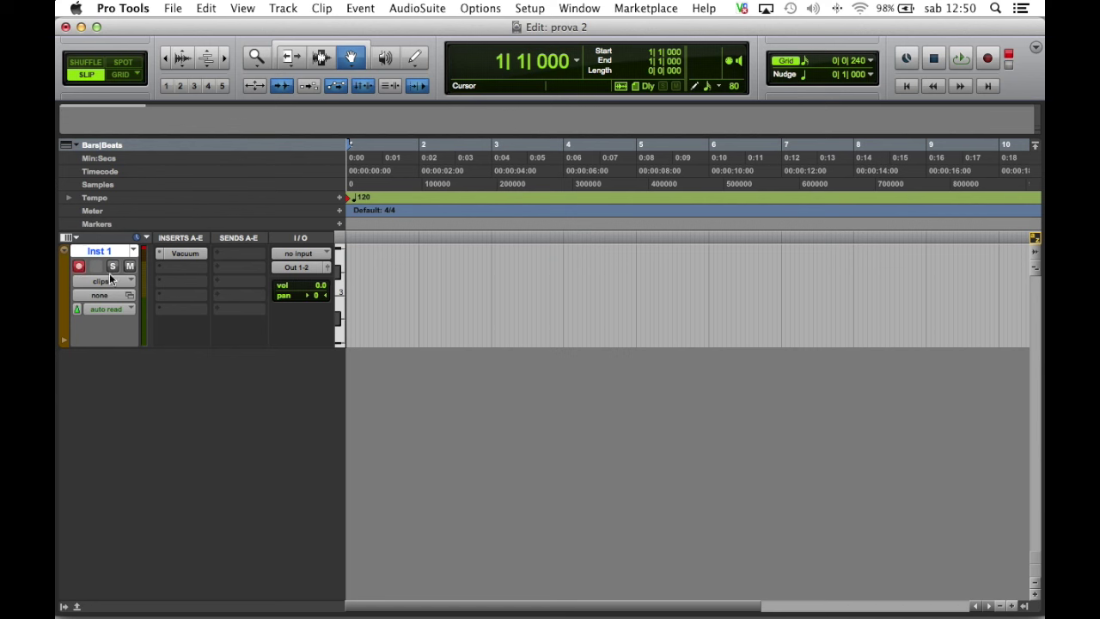
pyautogui.click(985, 57)
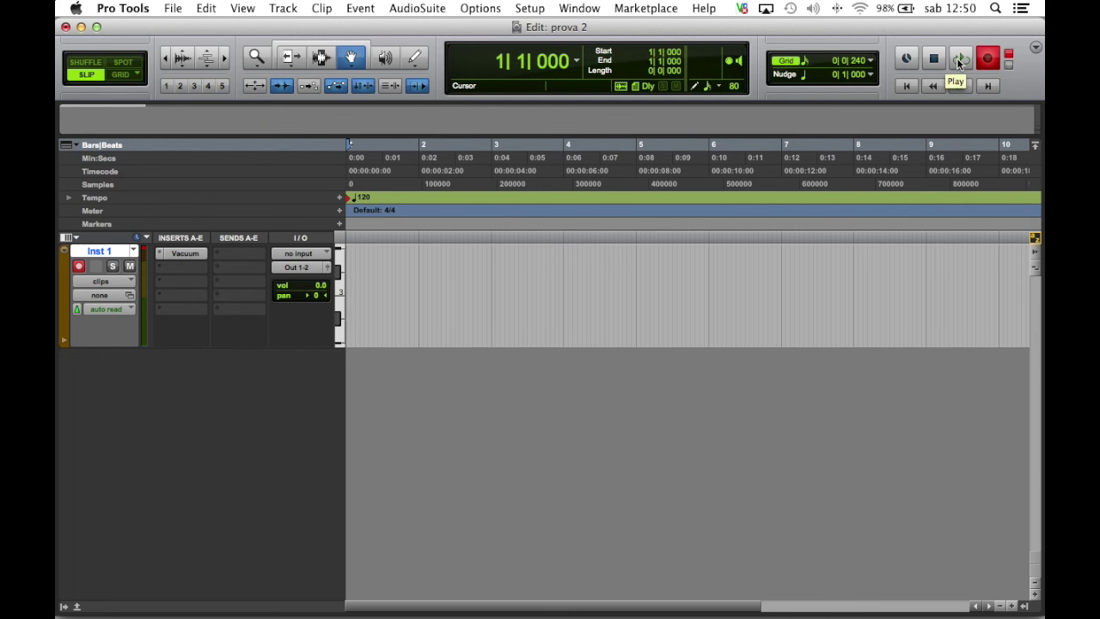
pyautogui.click(960, 60)
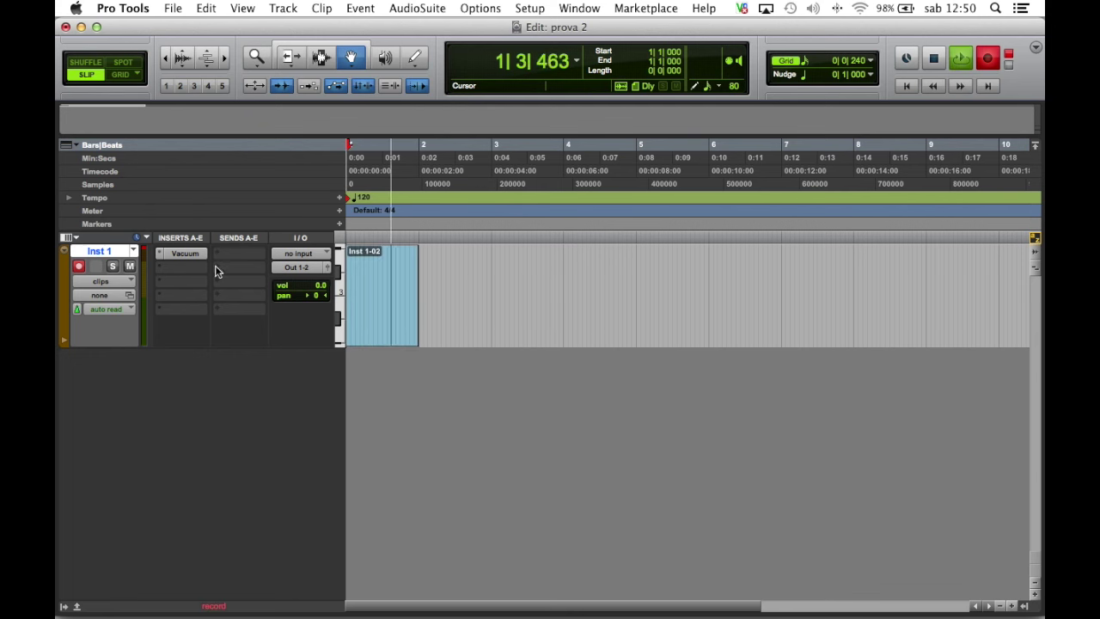
pyautogui.click(185, 252)
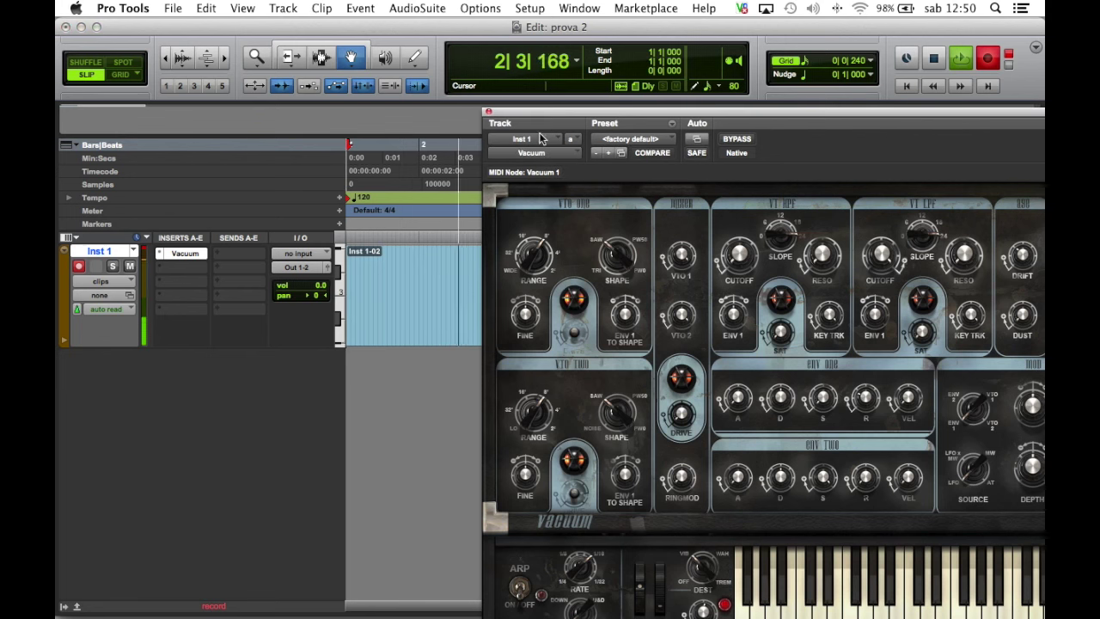
pyautogui.click(488, 112)
pyautogui.click(451, 300)
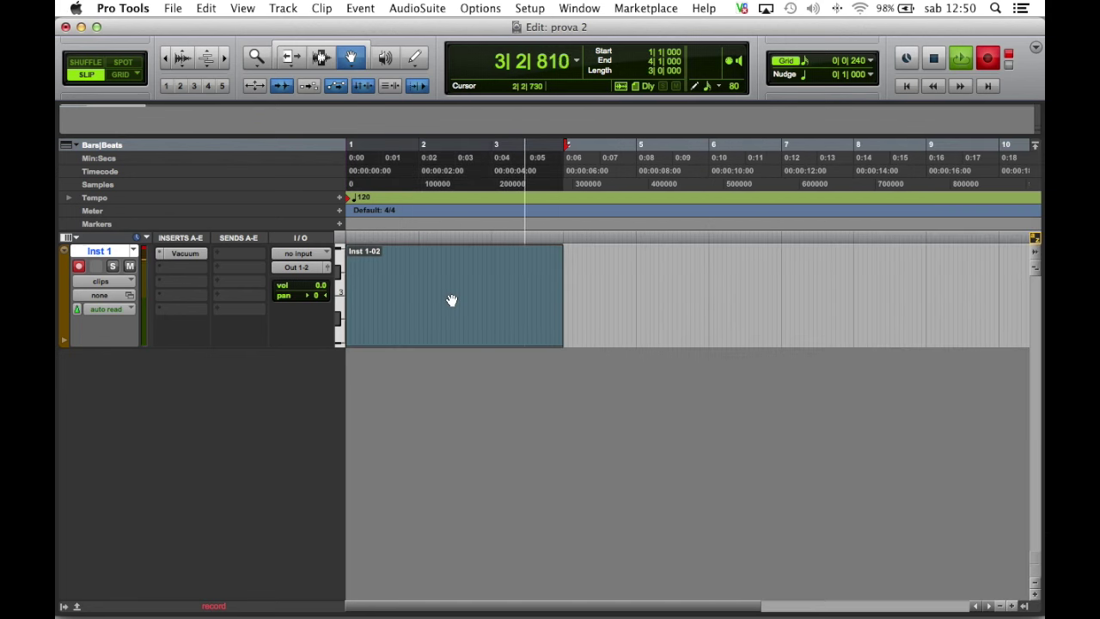
pyautogui.press('space')
# Delete the recorded clip and remove the Inst 1 track from the session
pyautogui.click(451, 300)
pyautogui.press('Delete')
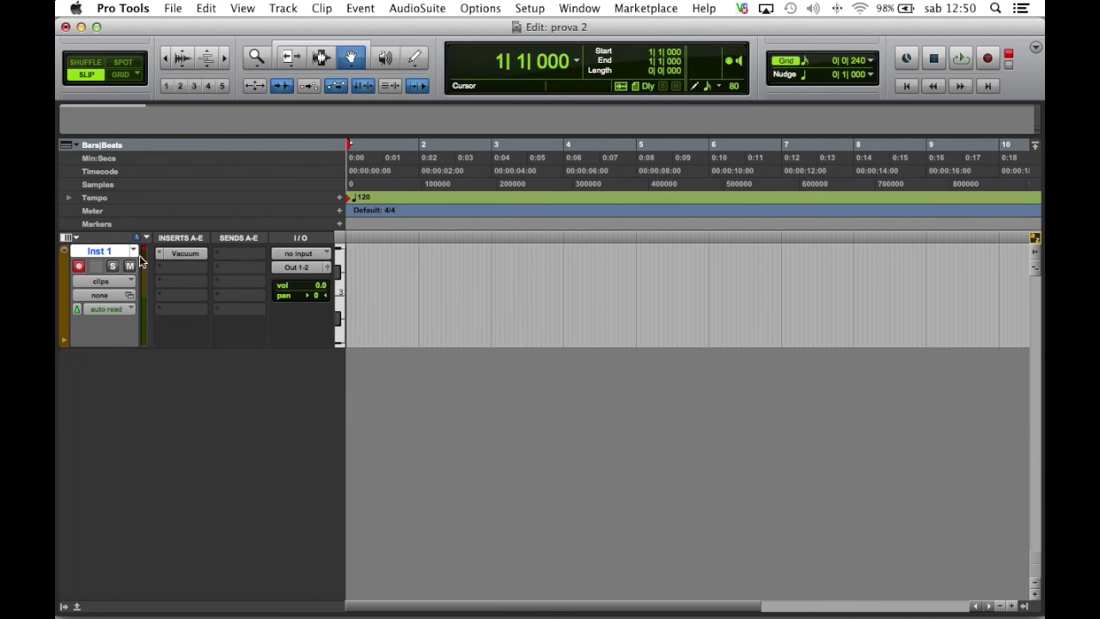
pyautogui.rightClick(96, 251)
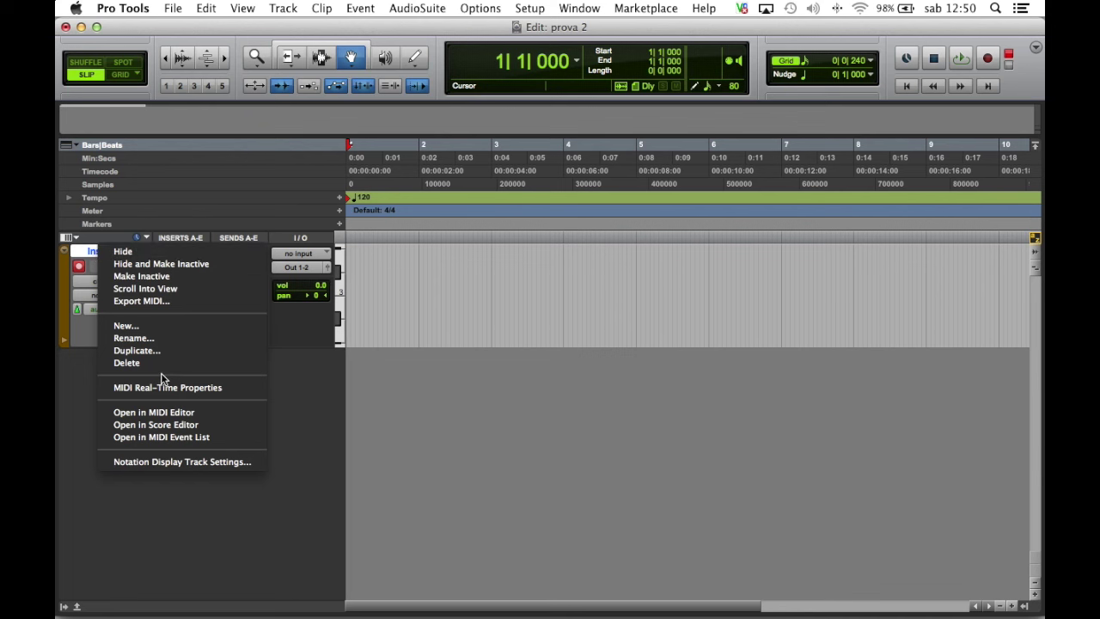
pyautogui.click(158, 365)
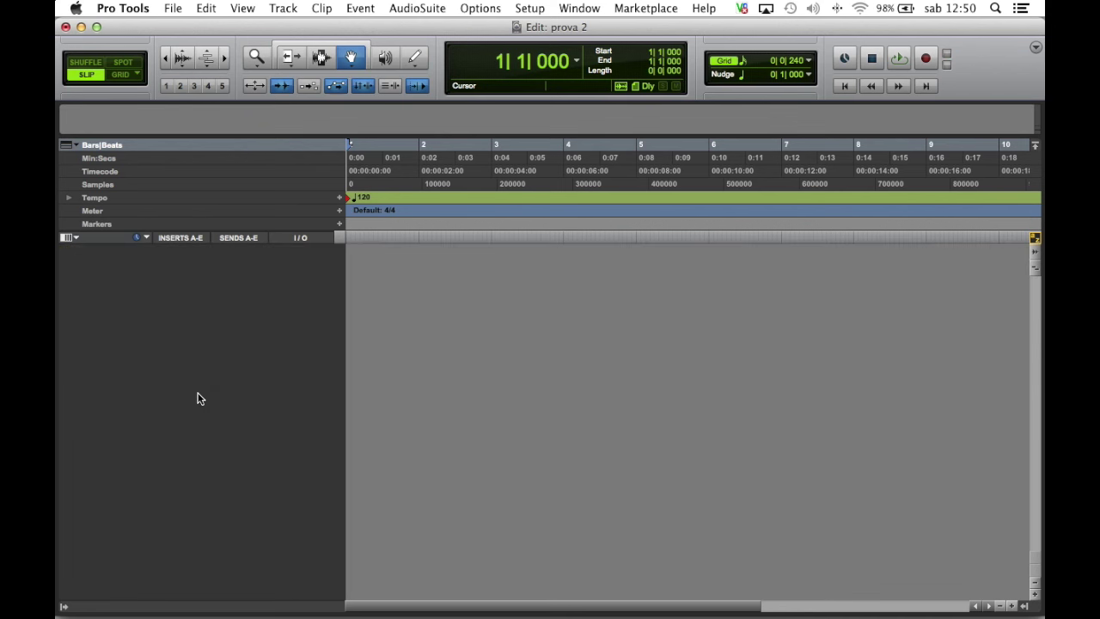
# Create one MIDI track in ticks and one mono Aux Input in samples, and enlarge the height of both tracks
pyautogui.press('super+shift+n')
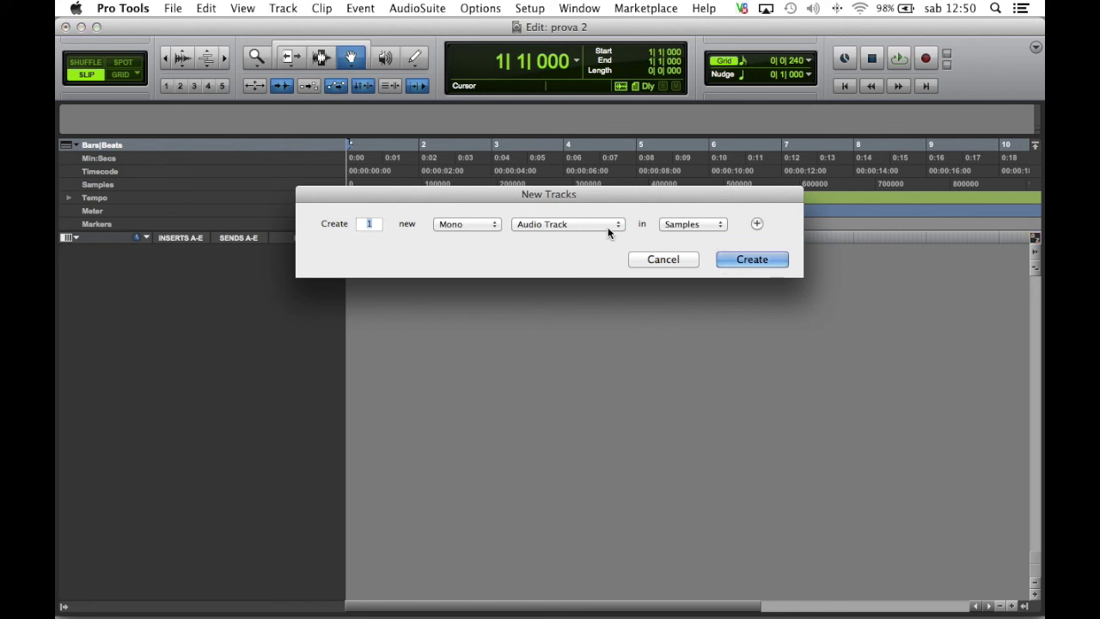
pyautogui.click(608, 233)
pyautogui.click(583, 262)
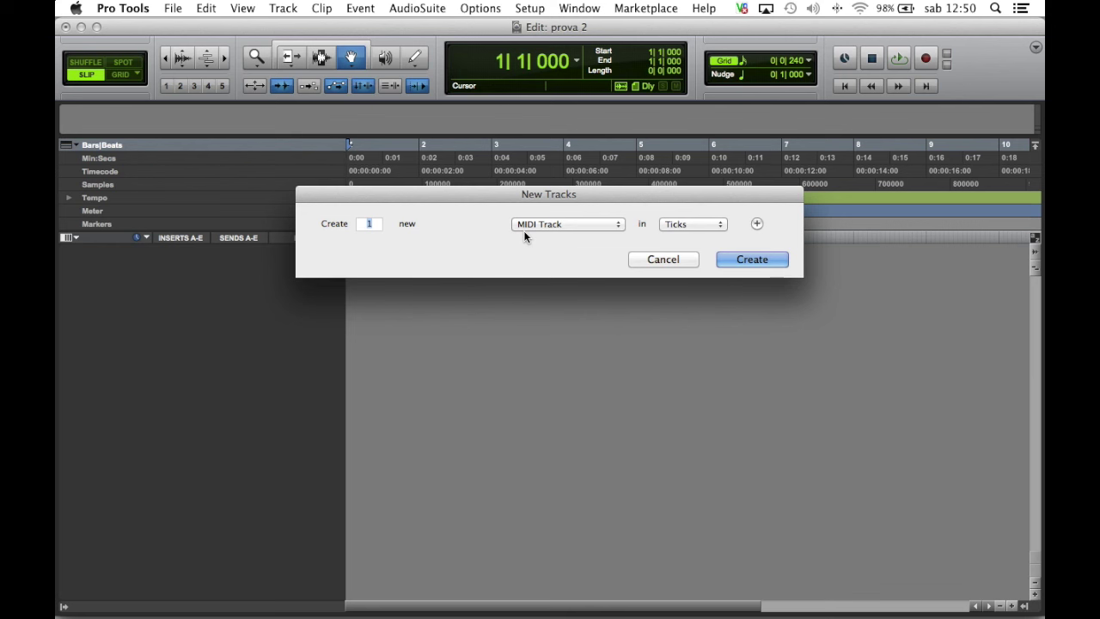
pyautogui.click(757, 224)
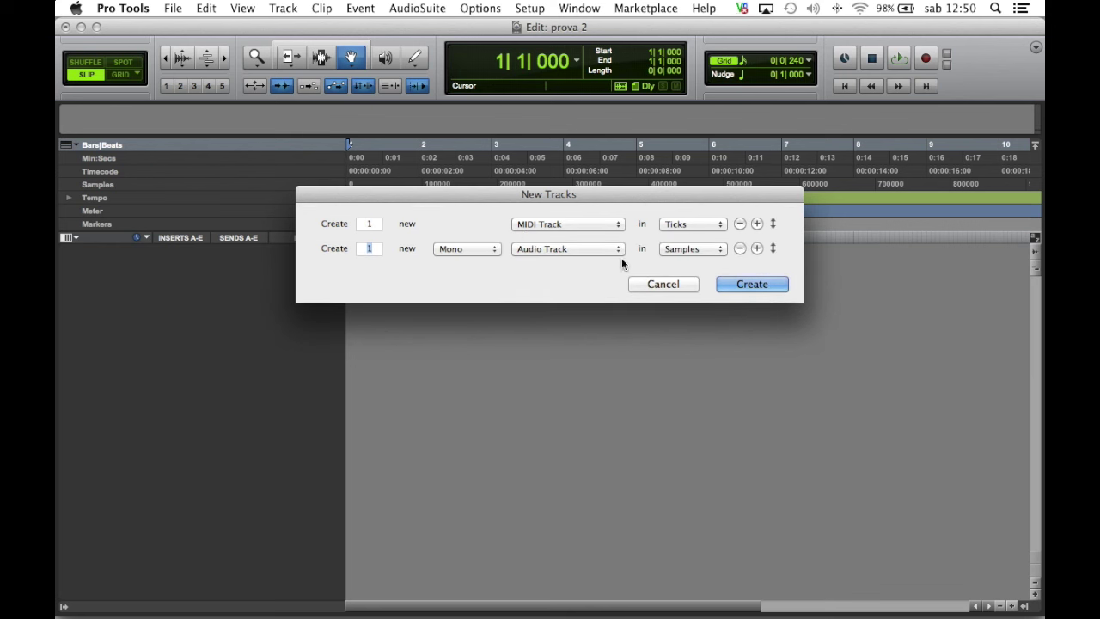
pyautogui.click(563, 250)
pyautogui.click(555, 263)
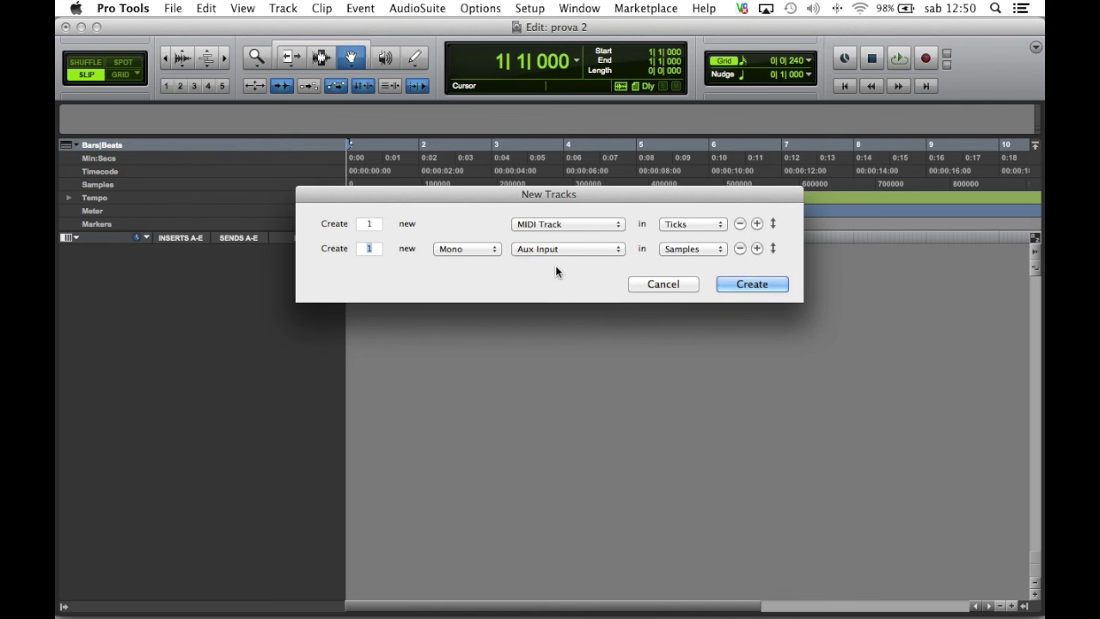
pyautogui.click(728, 285)
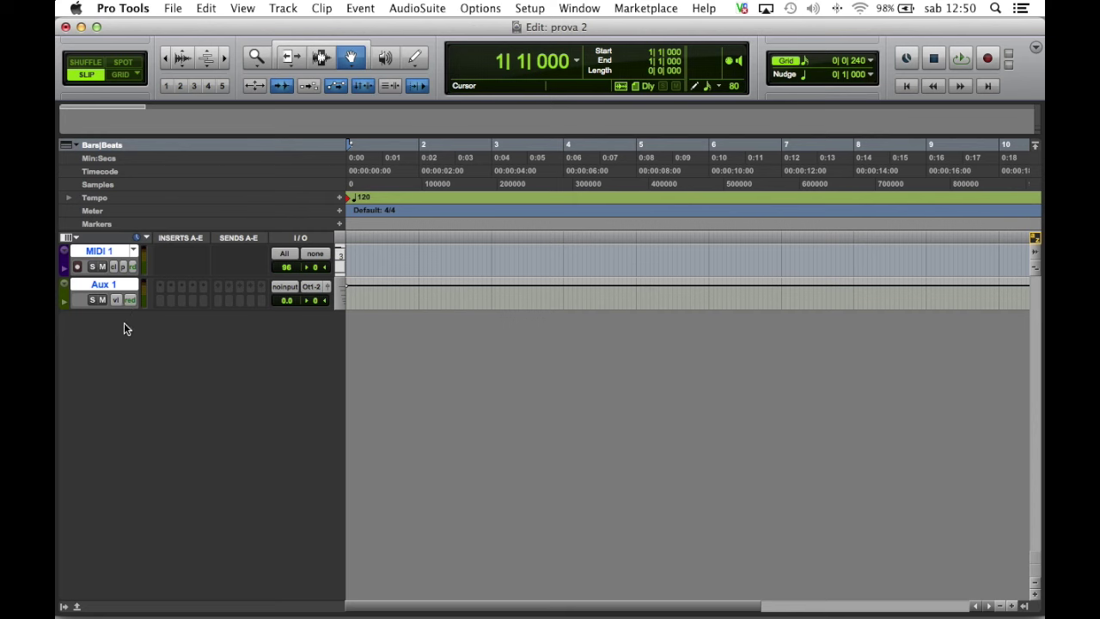
pyautogui.moveTo(125, 313); pyautogui.dragTo(120, 342)
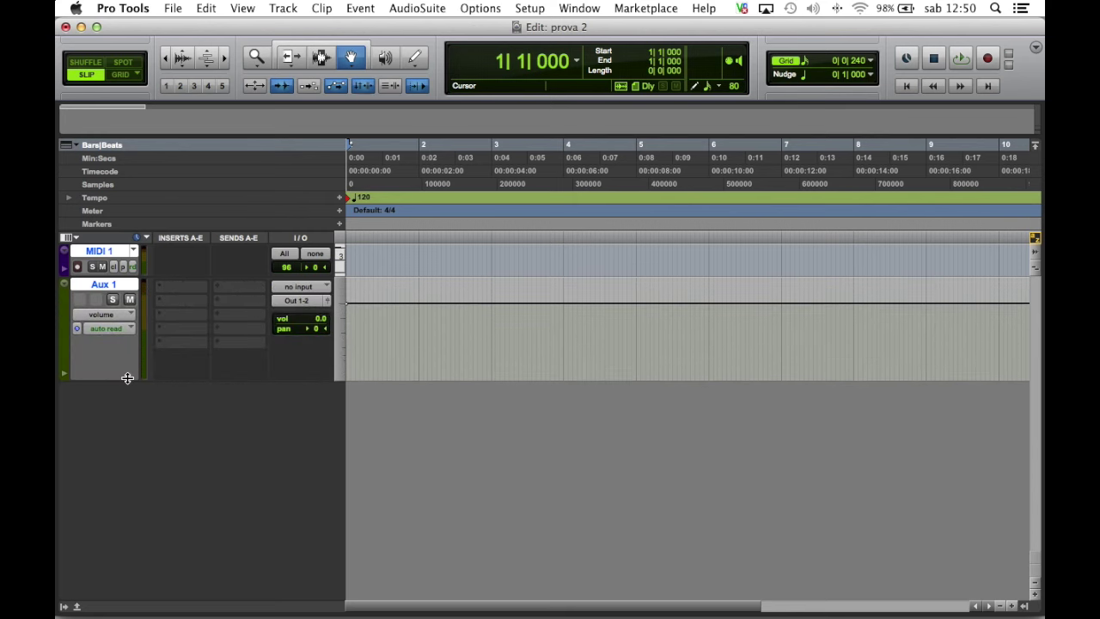
pyautogui.keyDown('alt'); pyautogui.click(127, 379); pyautogui.keyUp('alt')
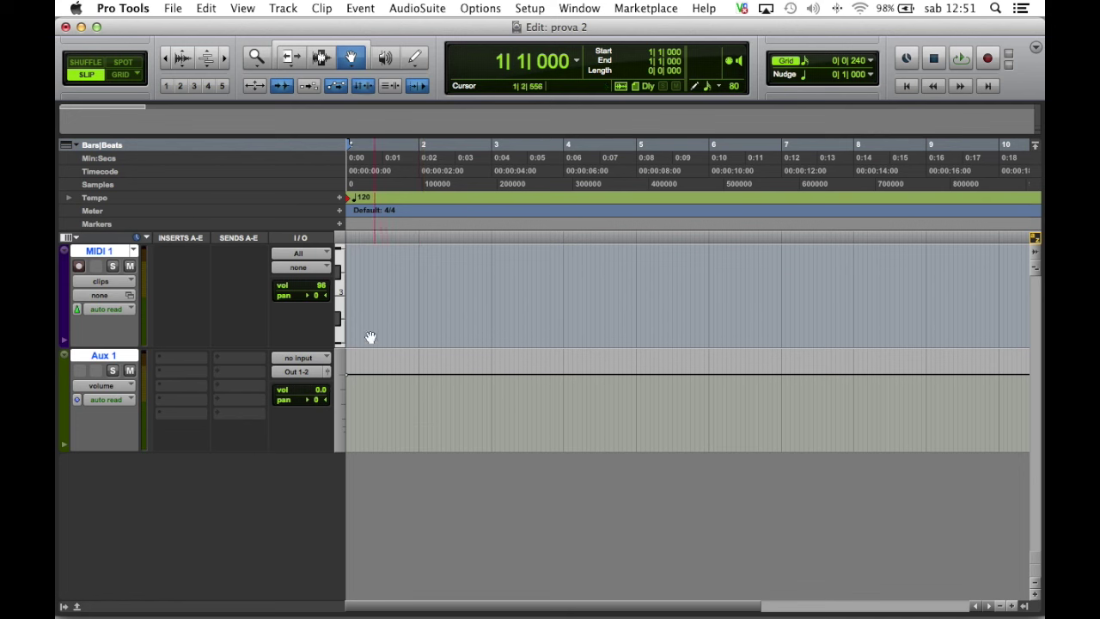
# Insert the Vacuum (mono) instrument plug-in in the first insert slot of the Aux 1 track
pyautogui.click(184, 363)
pyautogui.moveTo(246, 384)
pyautogui.moveTo(294, 384)
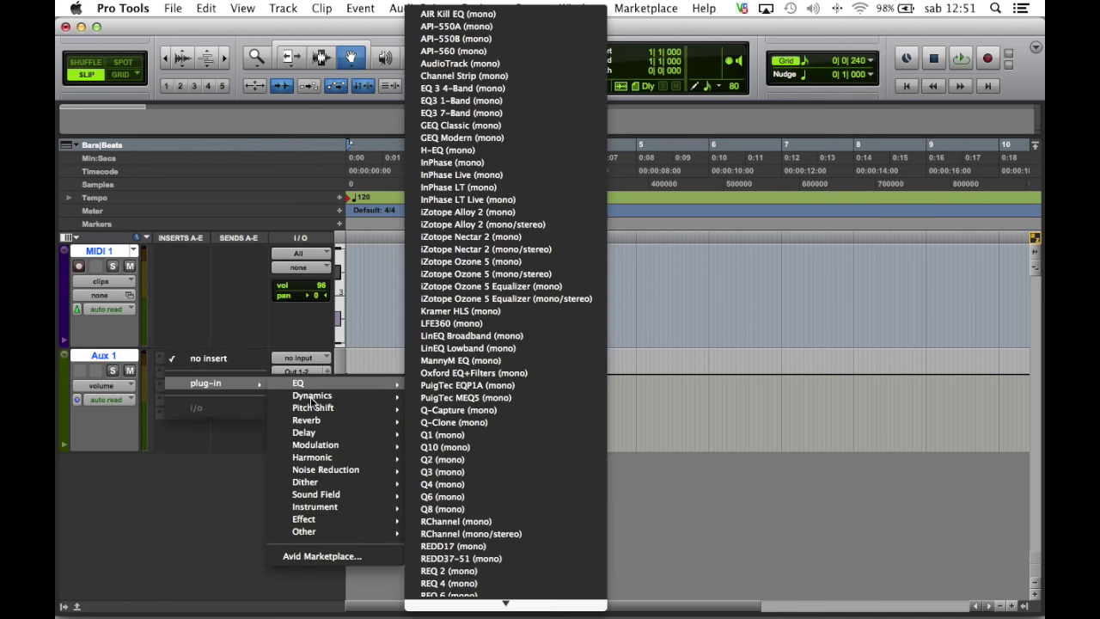
pyautogui.moveTo(334, 508)
pyautogui.click(473, 577)
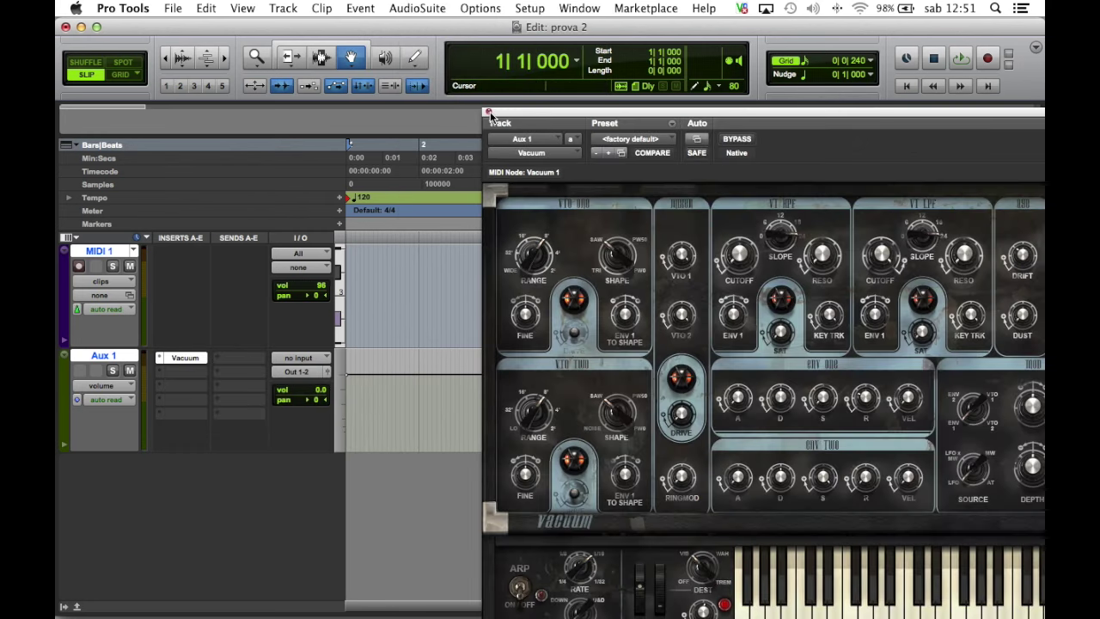
# Move the Vacuum window up, audition two notes on its on-screen keyboard, and close the plug-in
pyautogui.moveTo(489, 113); pyautogui.dragTo(483, 73)
pyautogui.click(805, 579)
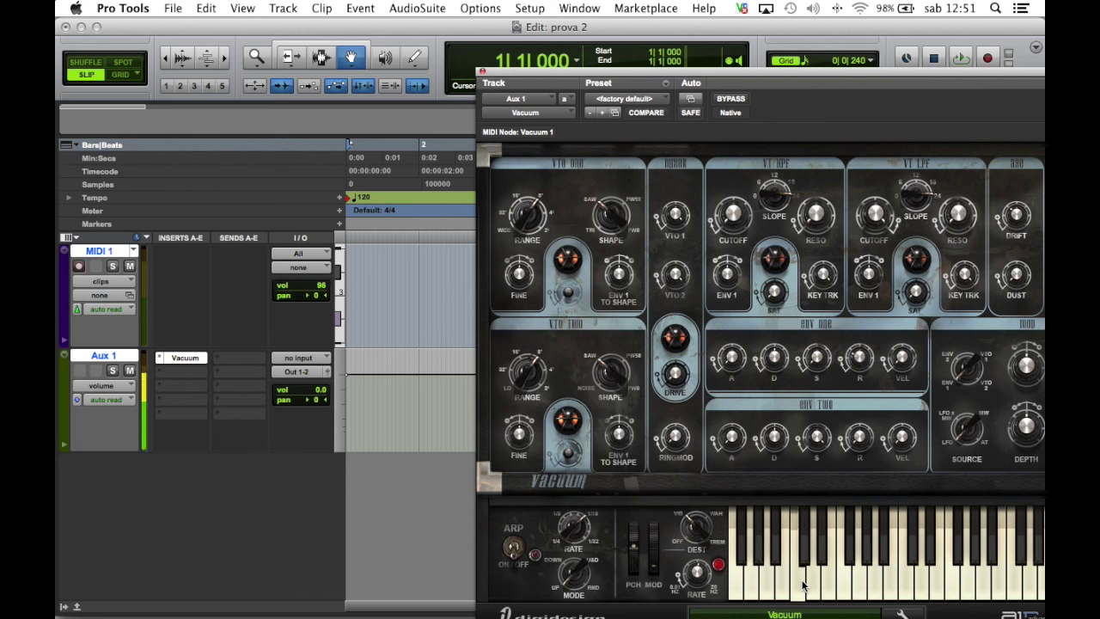
pyautogui.click(908, 585)
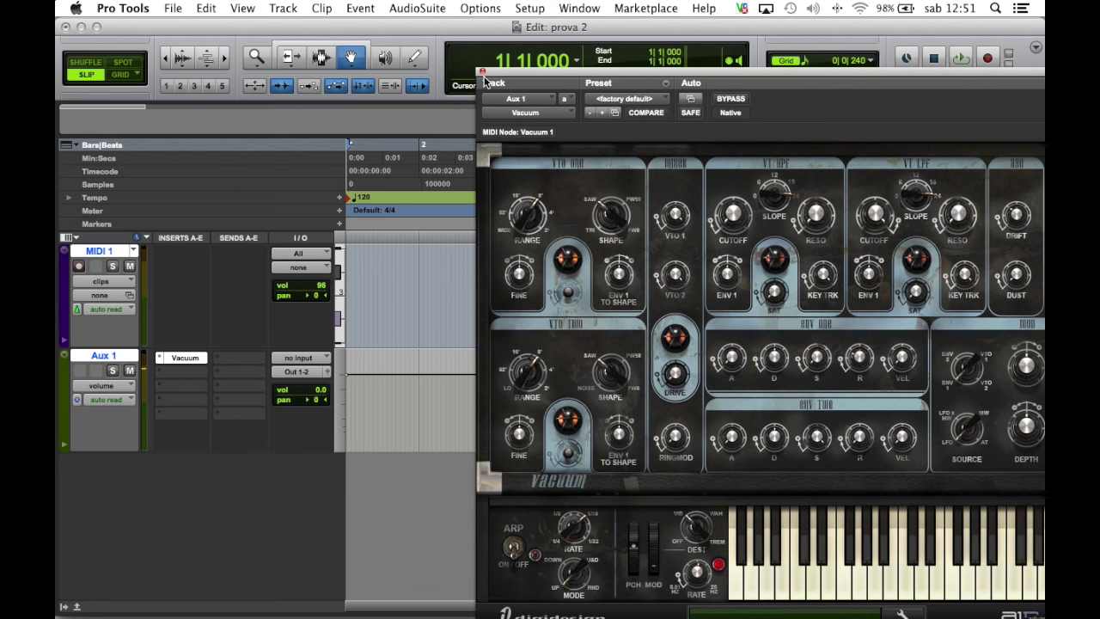
pyautogui.click(482, 73)
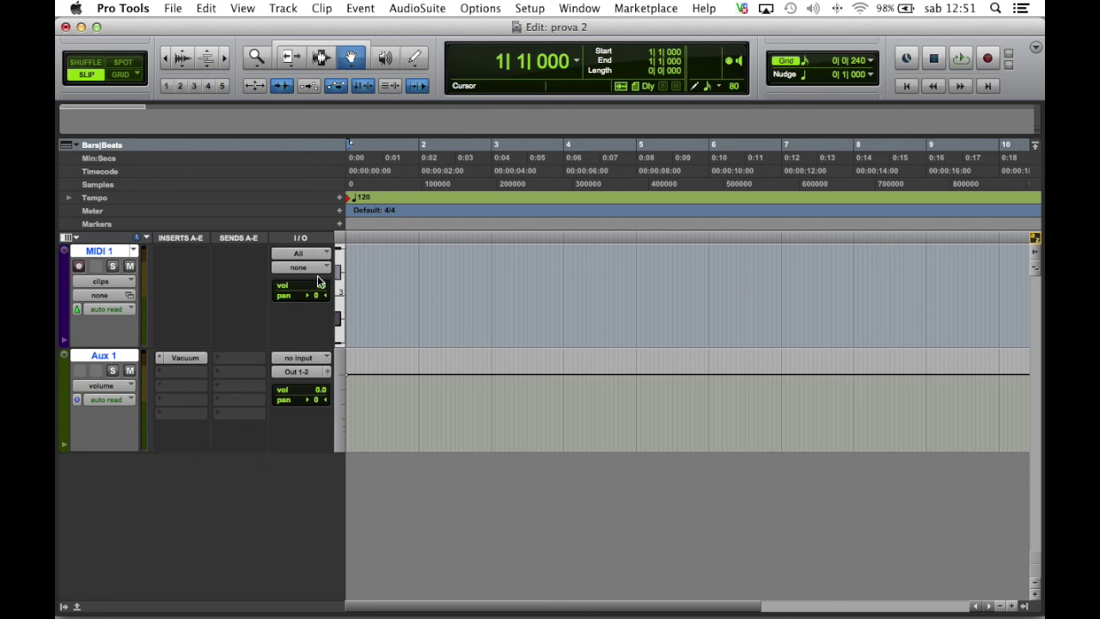
# Route the output of the MIDI 1 track to Vacuum 1 - channel-1
pyautogui.click(319, 266)
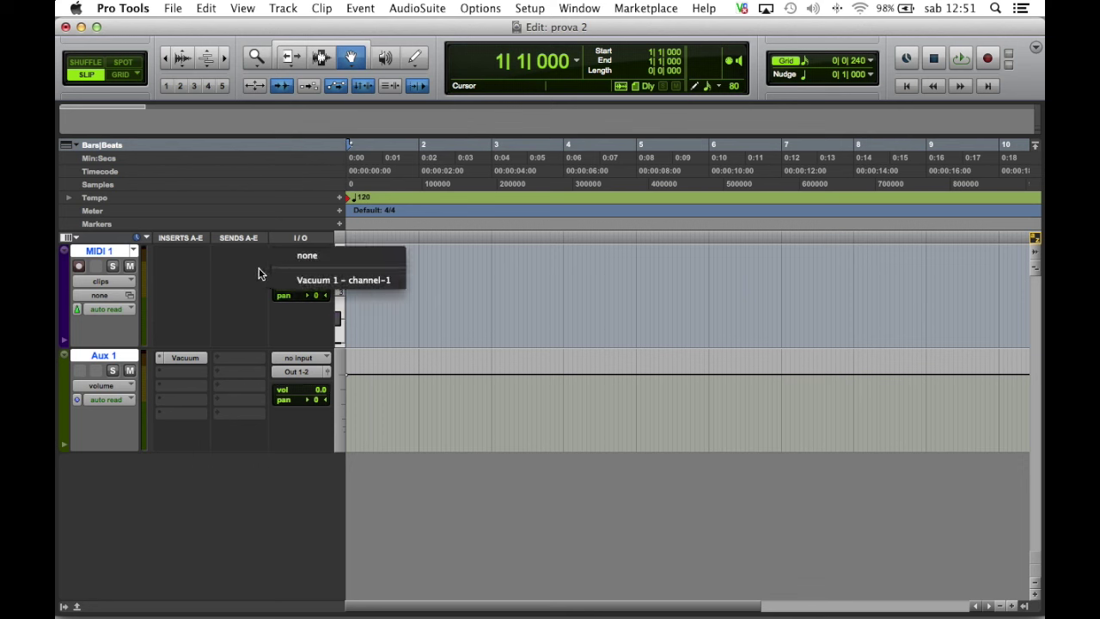
pyautogui.click(329, 282)
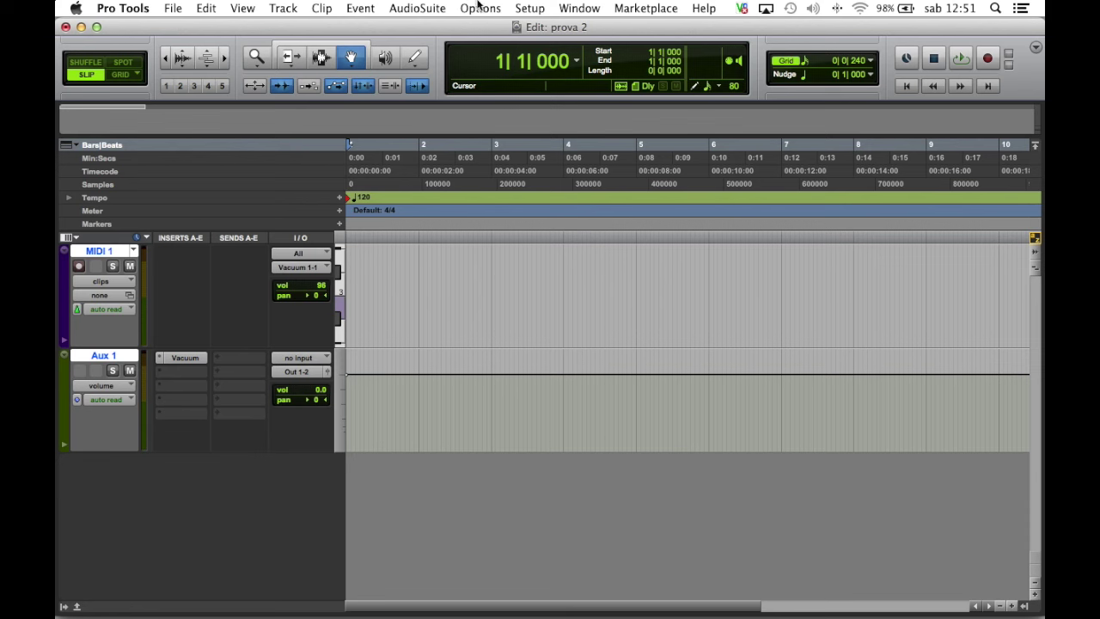
# Draw four rising notes, C3, D3, F#3 and A3, from bar 1 to bar 4 of MIDI 1 in the MIDI Editor
pyautogui.click(579, 8)
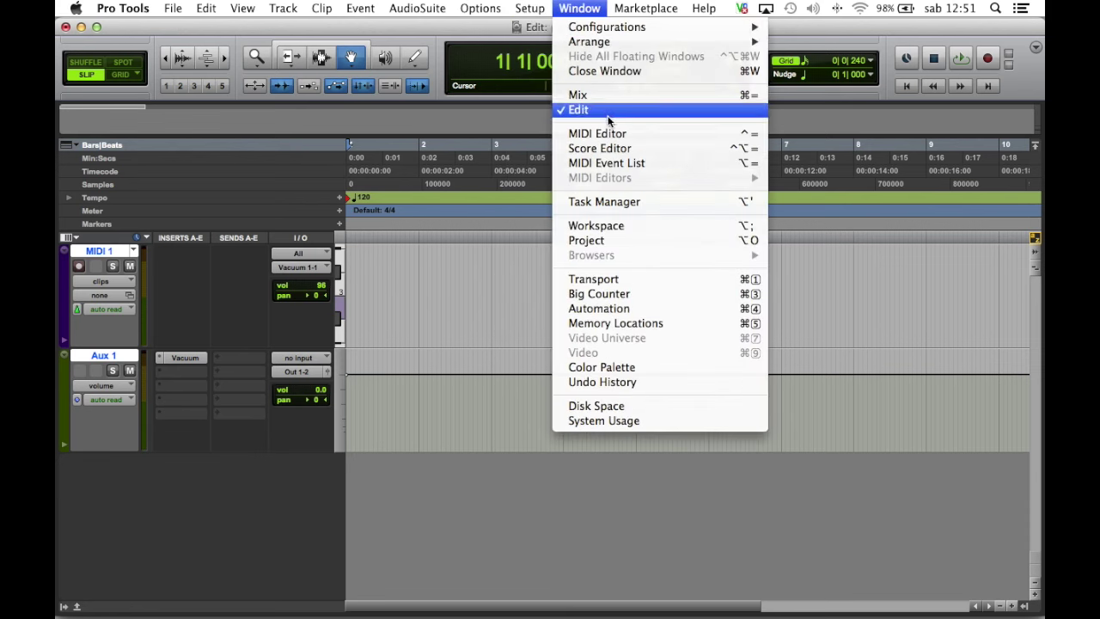
pyautogui.click(609, 136)
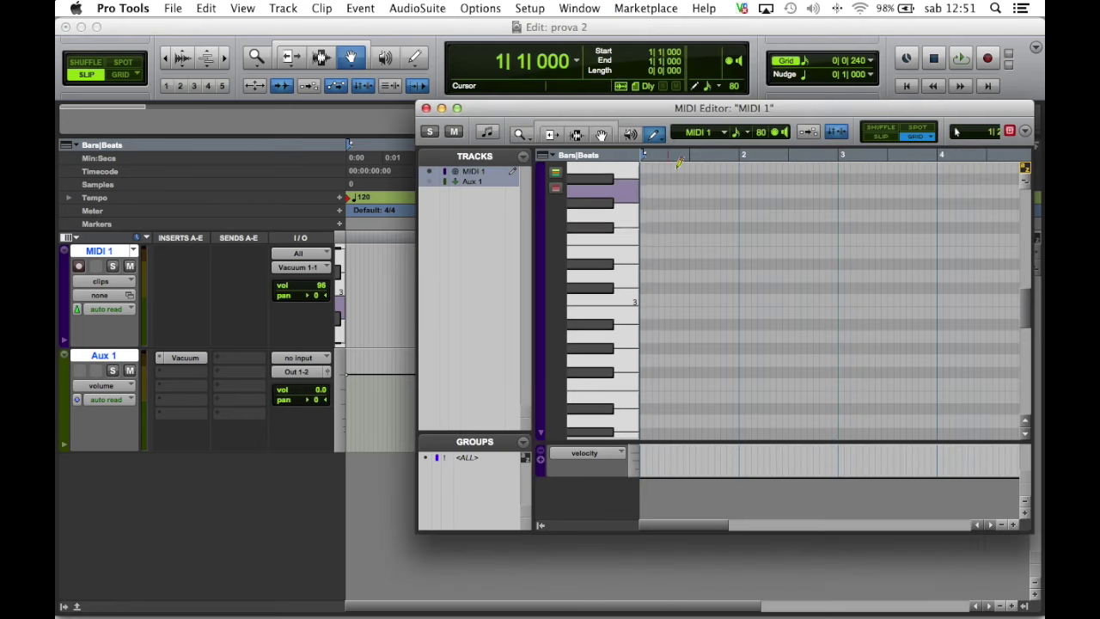
pyautogui.click(655, 299)
pyautogui.moveTo(745, 275); pyautogui.dragTo(783, 272)
pyautogui.moveTo(815, 228); pyautogui.dragTo(867, 228)
pyautogui.moveTo(894, 191); pyautogui.dragTo(942, 191)
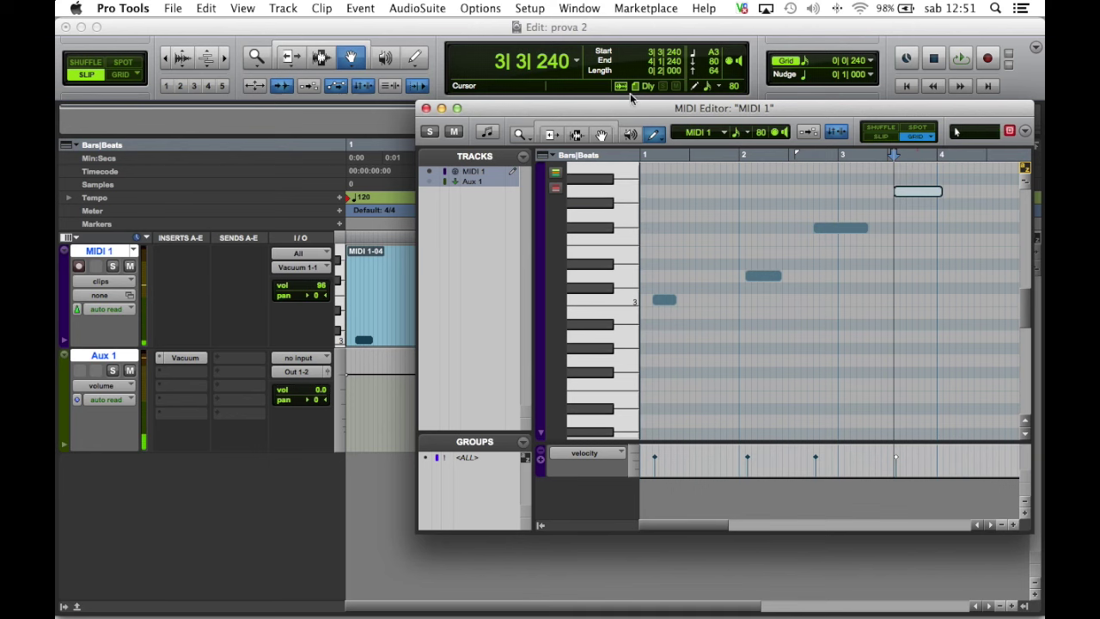
pyautogui.click(425, 107)
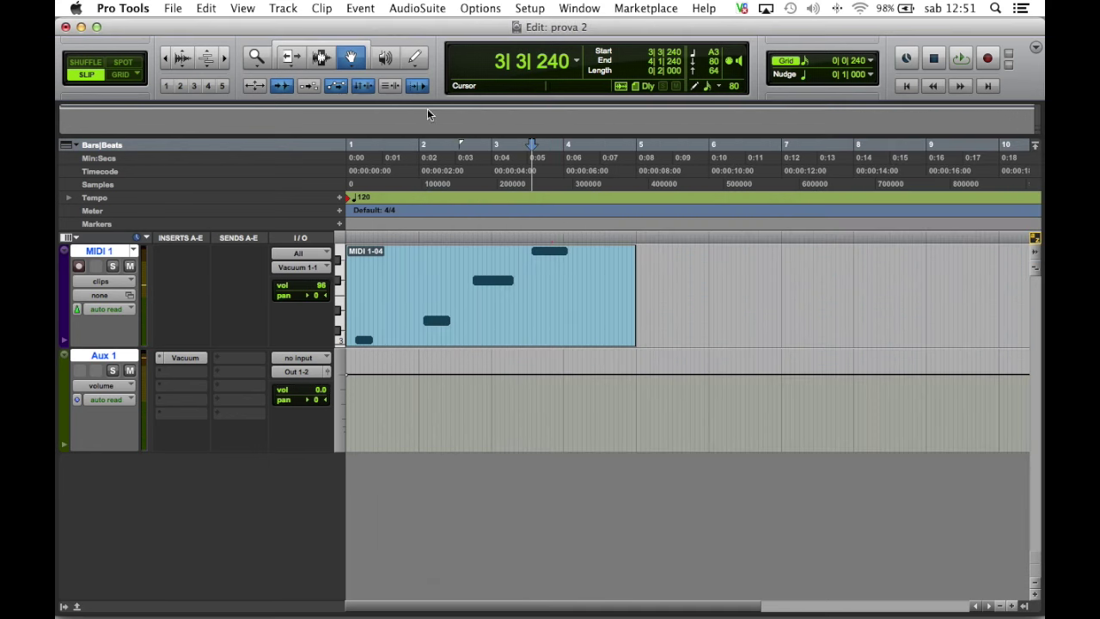
# Play back the MIDI 1 clip through Vacuum from near the start of bar 1 into bar 3
pyautogui.click(357, 237)
pyautogui.click(351, 236)
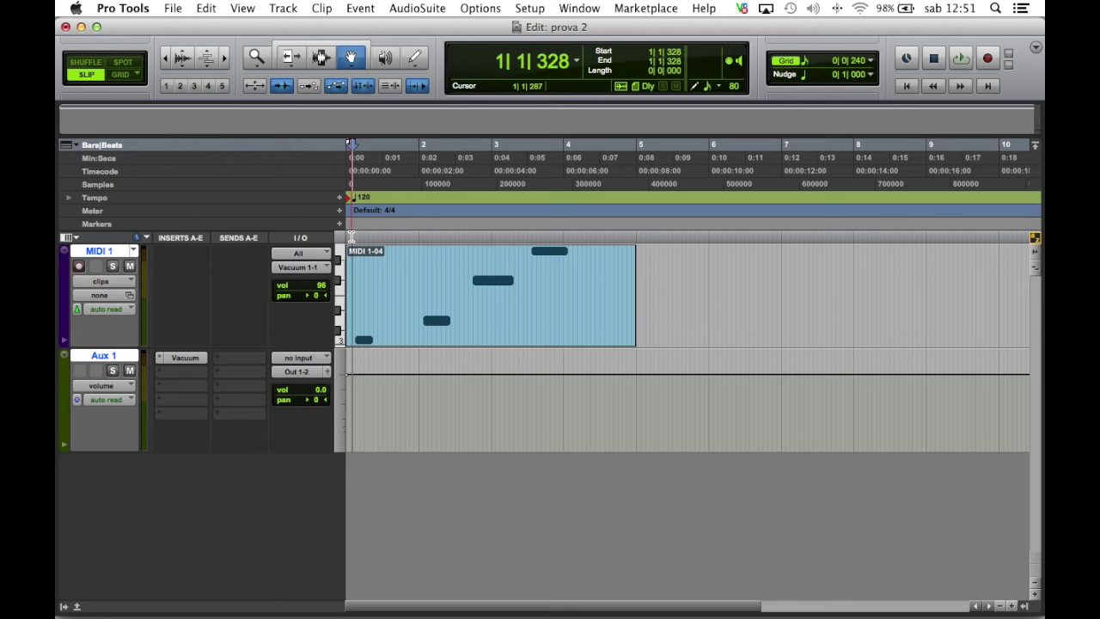
pyautogui.press('space')
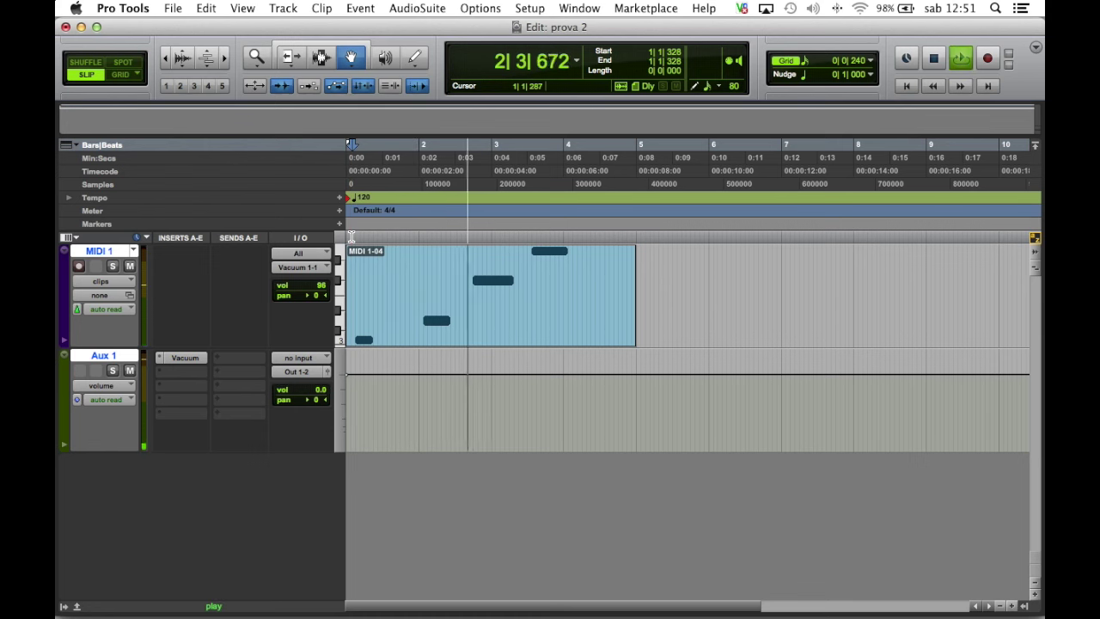
pyautogui.press('space')
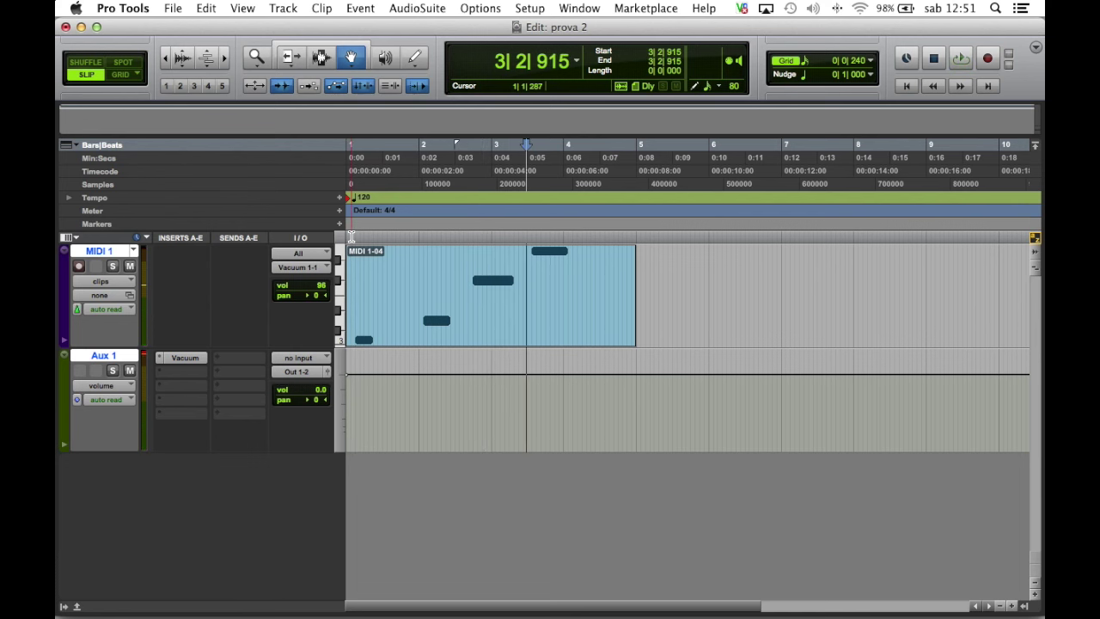
# Delete the MIDI 1-04 clip from the MIDI 1 track
pyautogui.click(470, 326)
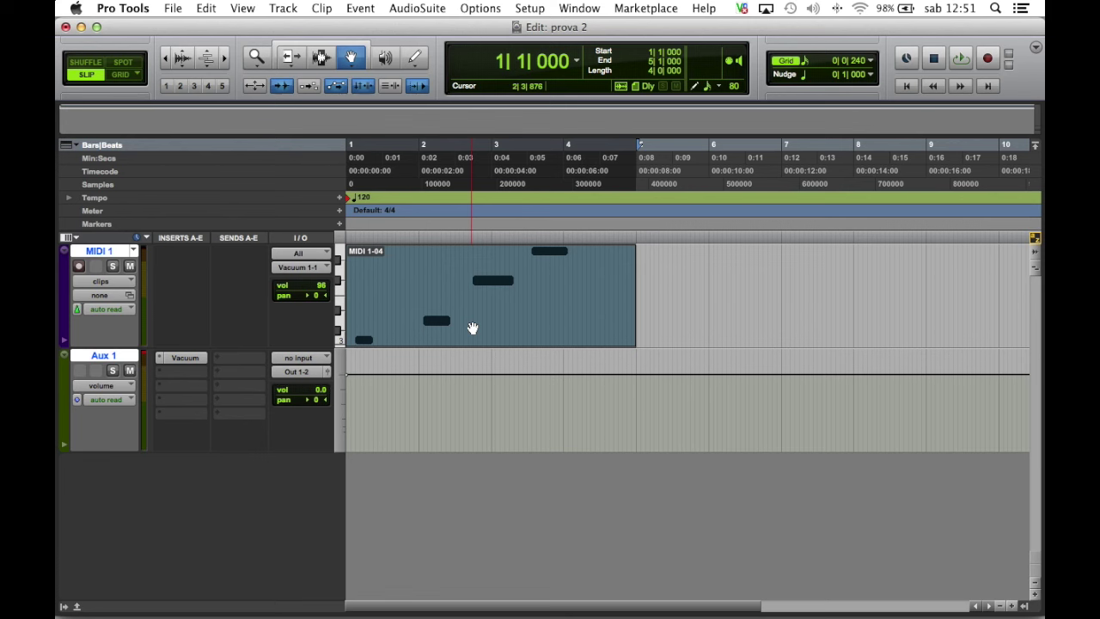
pyautogui.press('BackSpace')
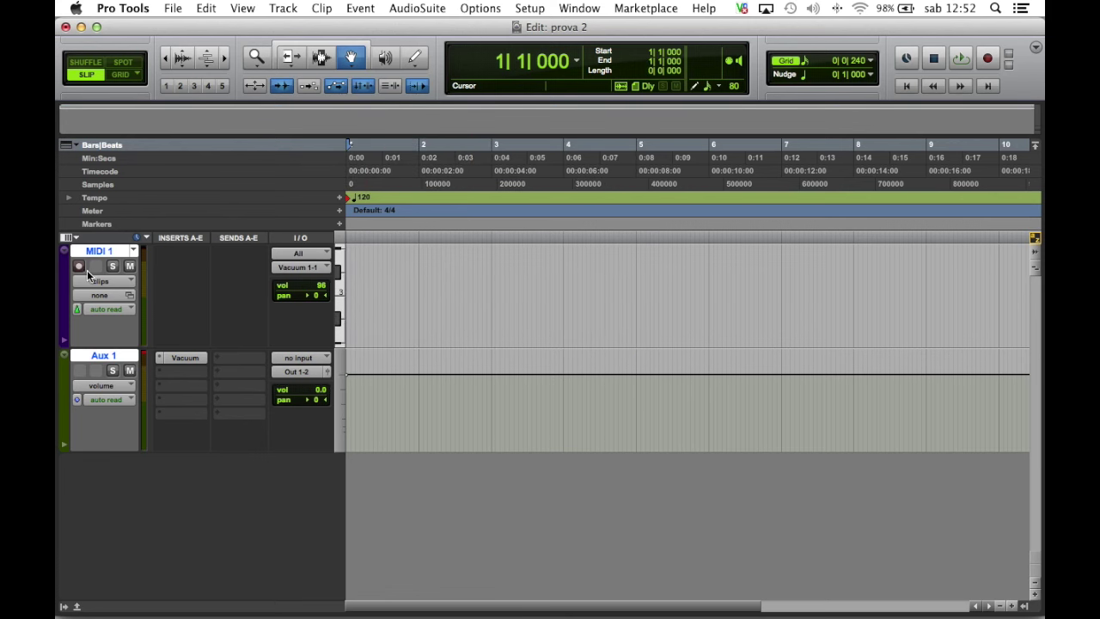